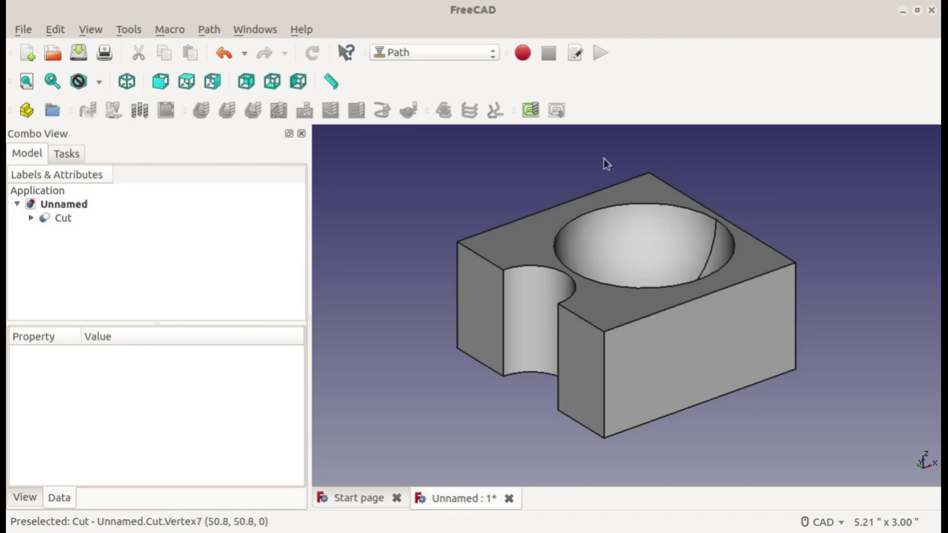
click(531, 112)
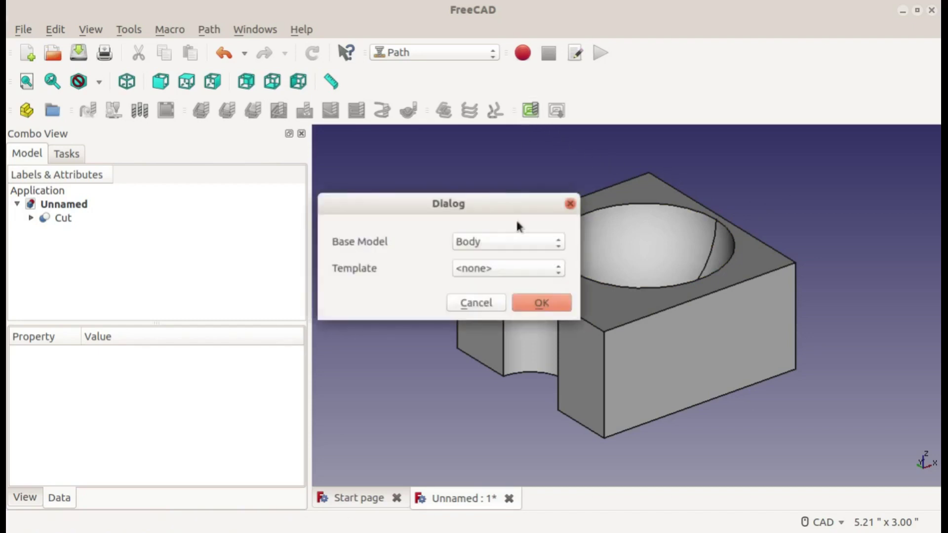
click(523, 246)
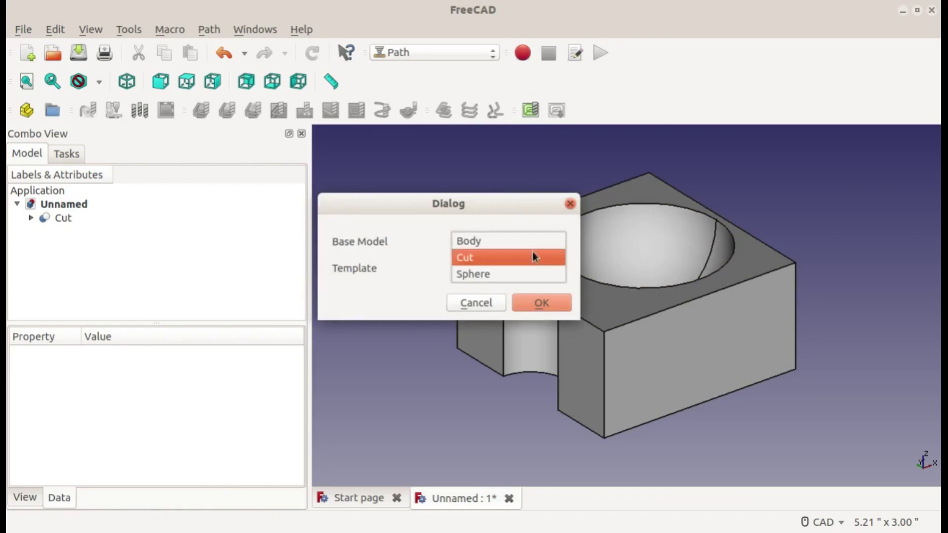
click(523, 259)
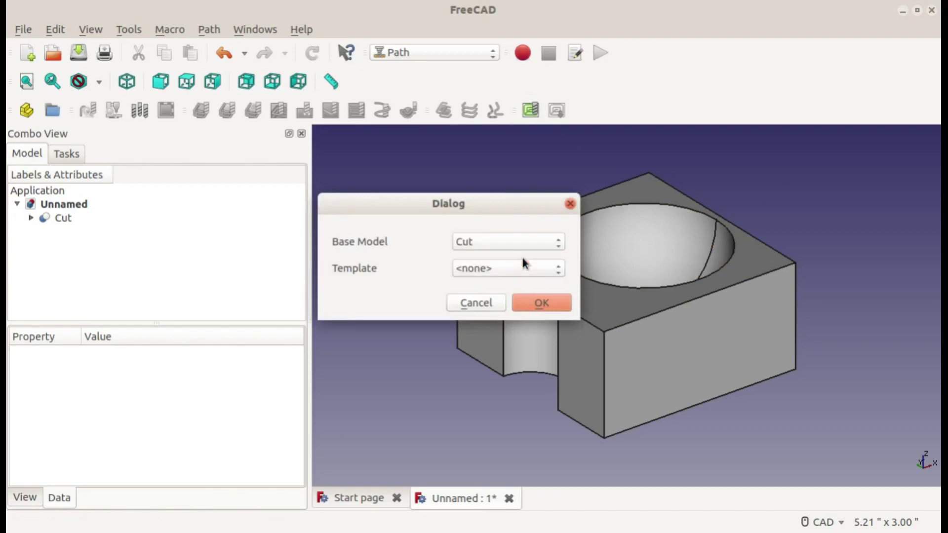
click(482, 303)
click(30, 218)
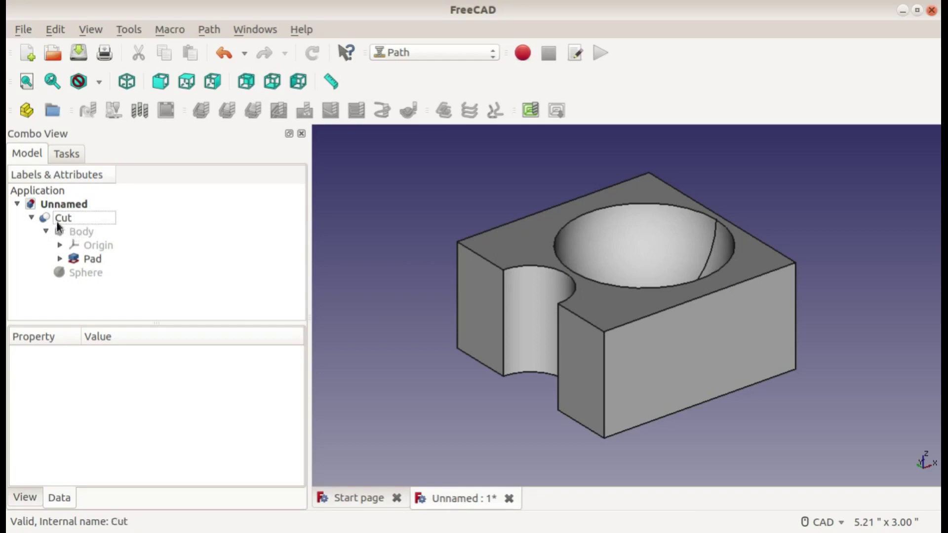
click(32, 218)
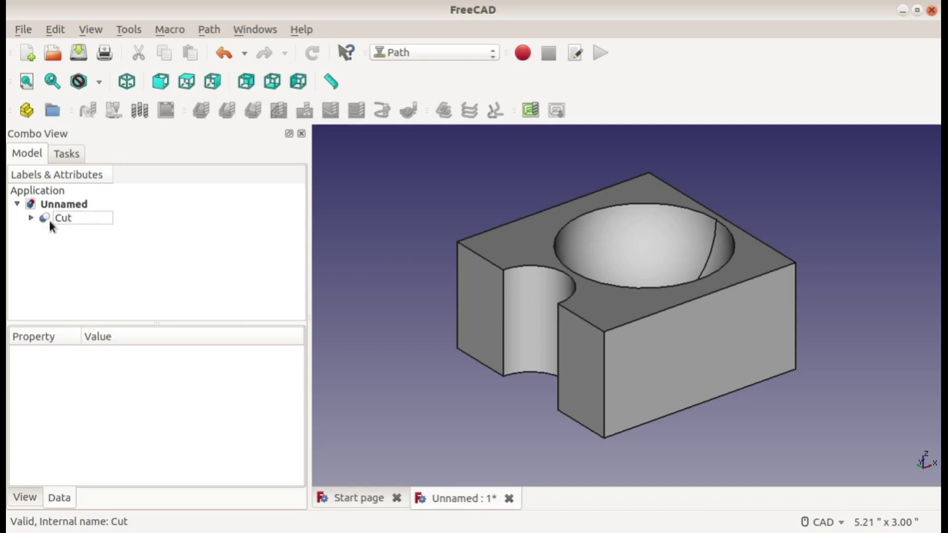
- Create a machining job with Cut as the base model and set its stock to Create Box
click(532, 112)
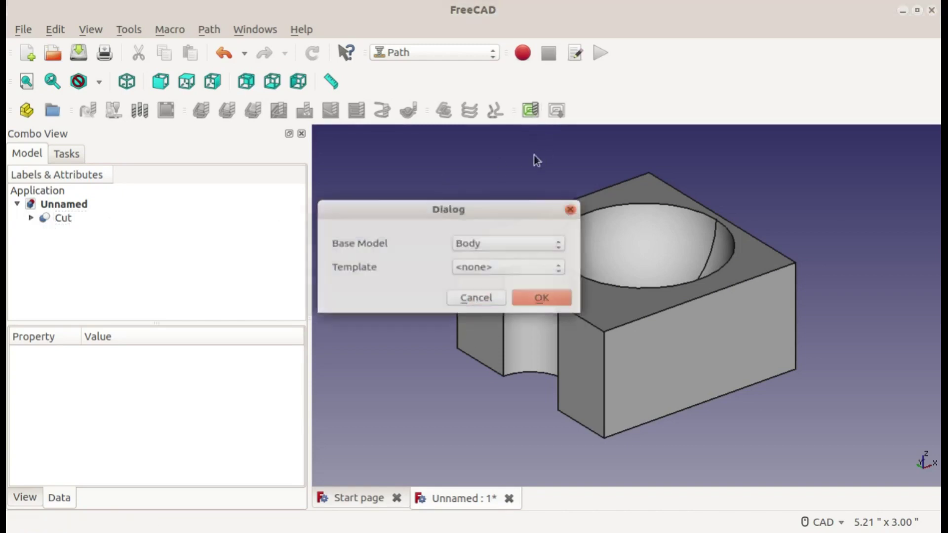
click(504, 244)
click(520, 256)
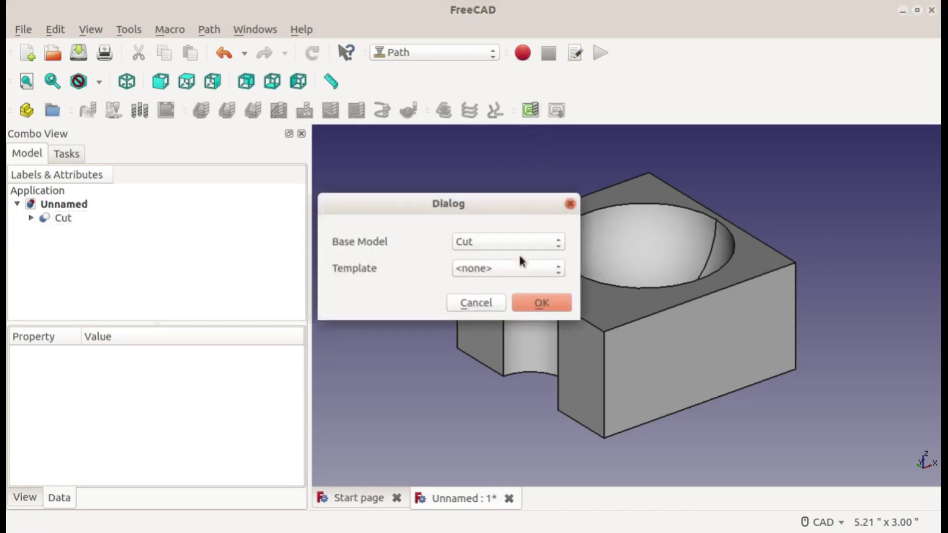
click(553, 303)
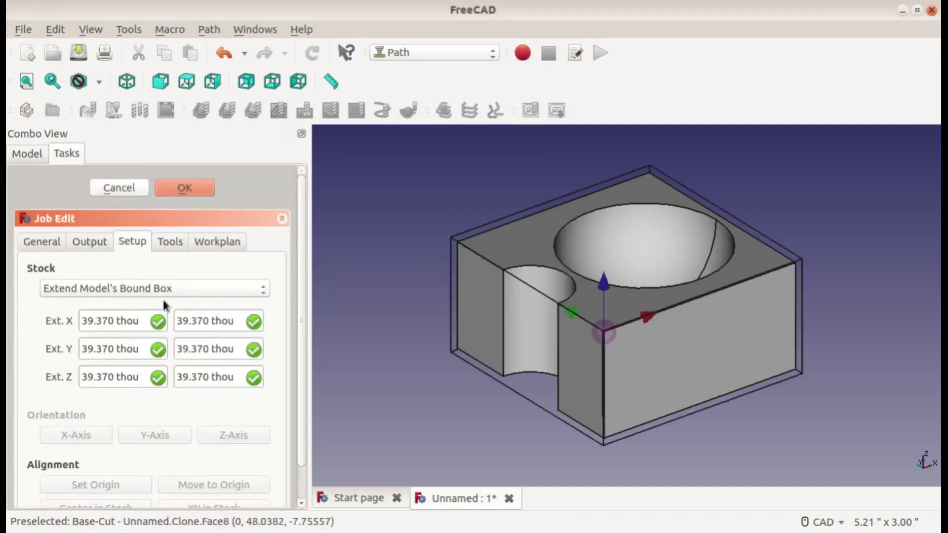
click(155, 289)
click(156, 254)
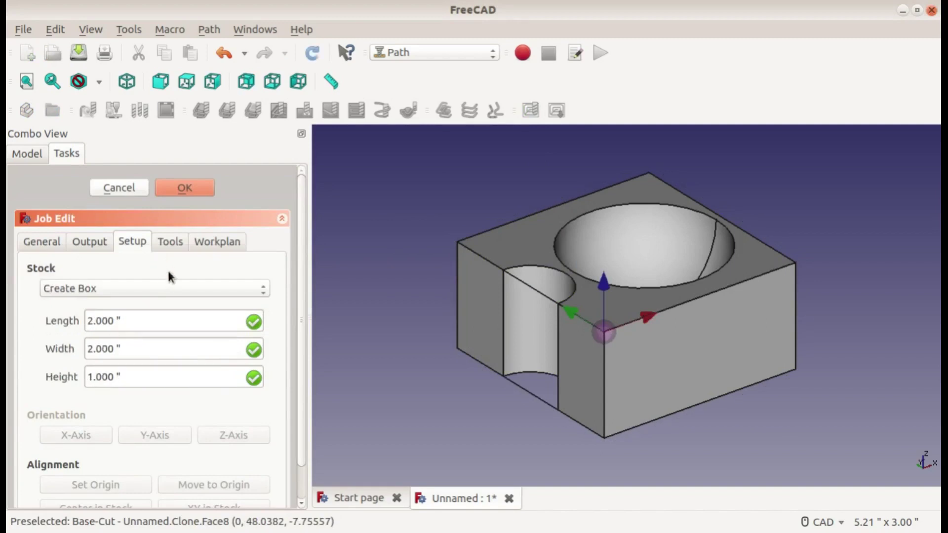
- Add tool controllers for the 0.25" Carbide Endmill and the 0.125" HSS Ball from the tool library to the job
click(173, 243)
click(157, 503)
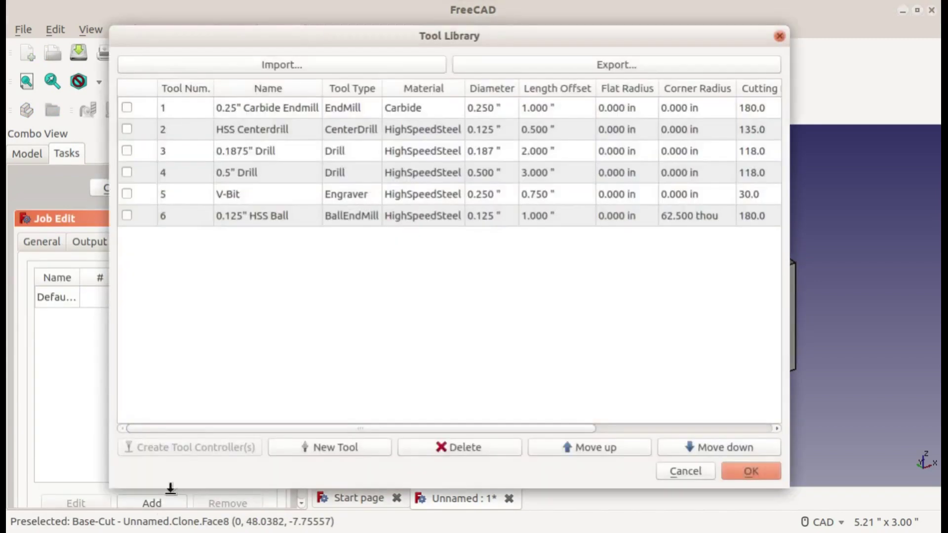
click(127, 108)
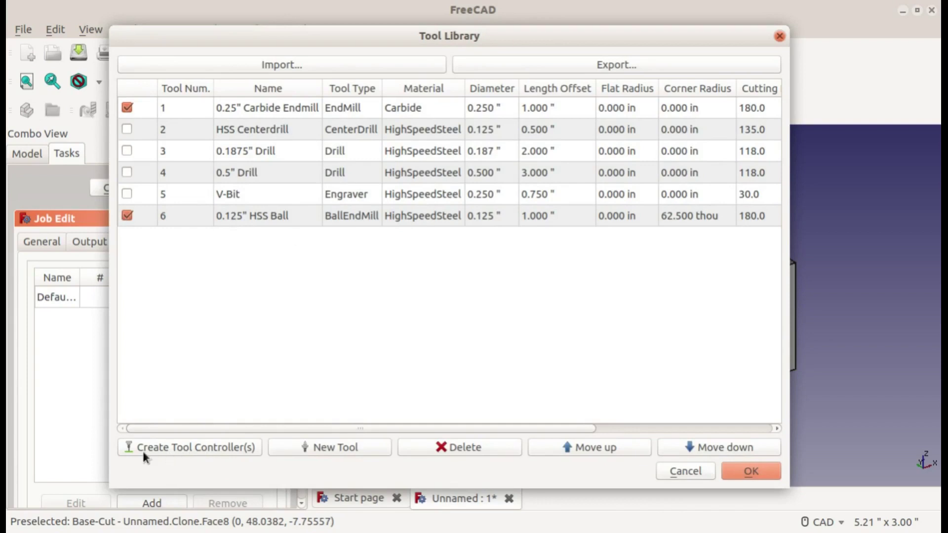
click(206, 449)
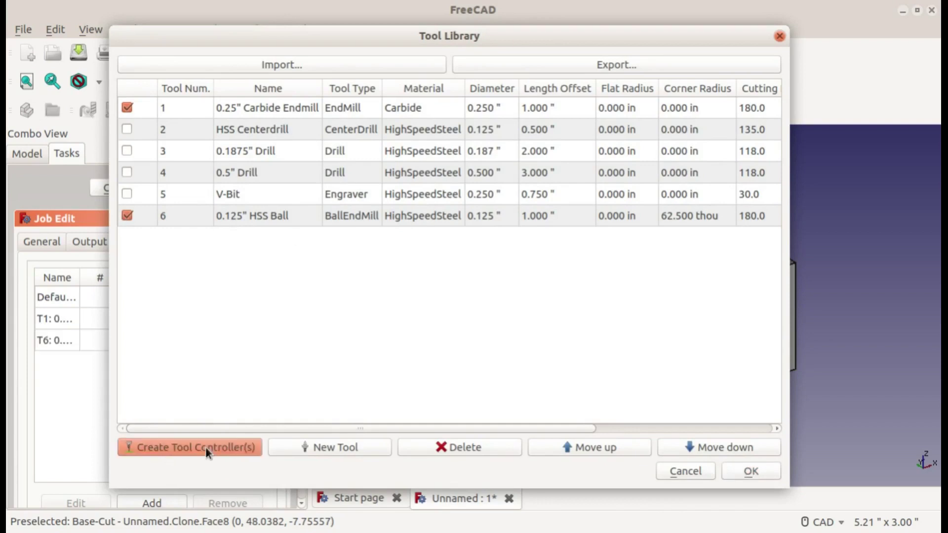
click(751, 471)
- Remove the default tool controller from the job and accept the job settings
click(64, 298)
click(82, 303)
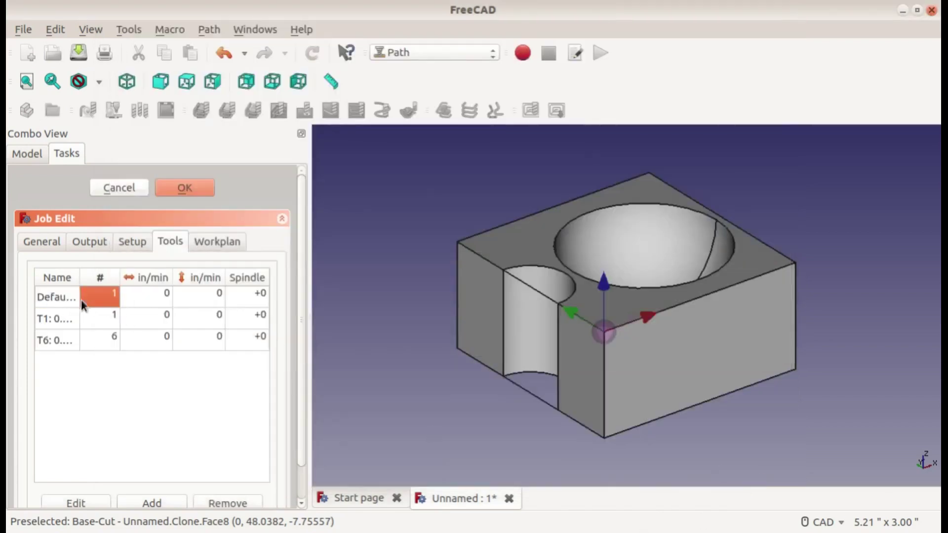
click(226, 504)
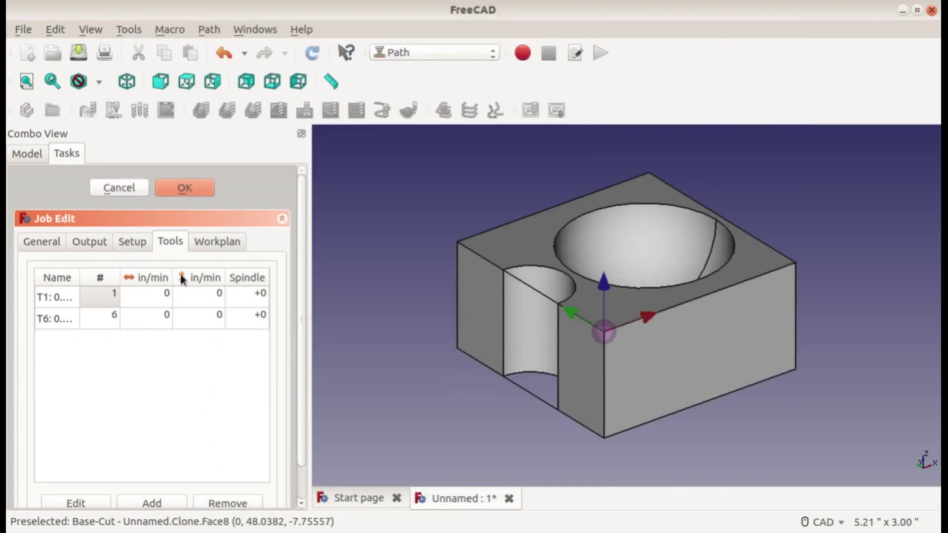
click(182, 188)
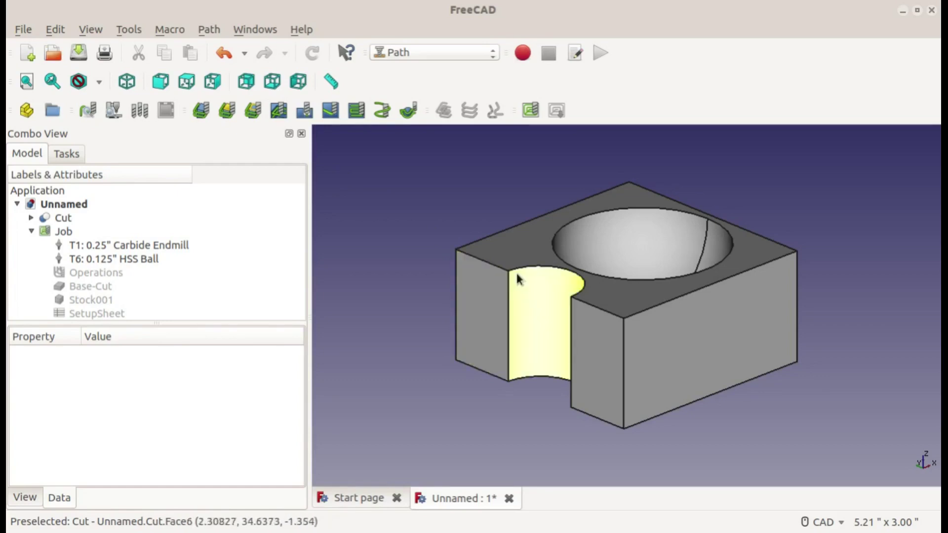
- Try to machine the side notch's upper arc edge with a Profile Edges operation, then discard the operation
click(227, 110)
click(542, 288)
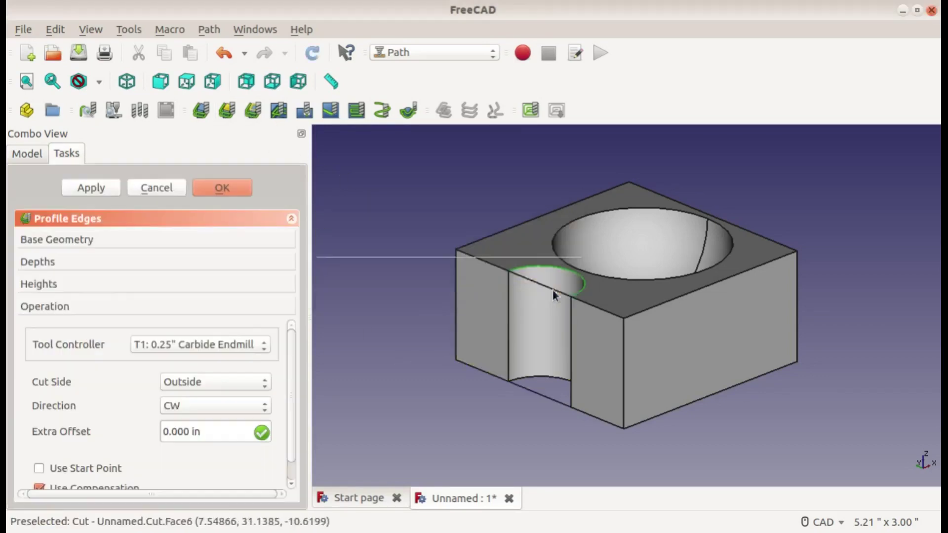
click(46, 239)
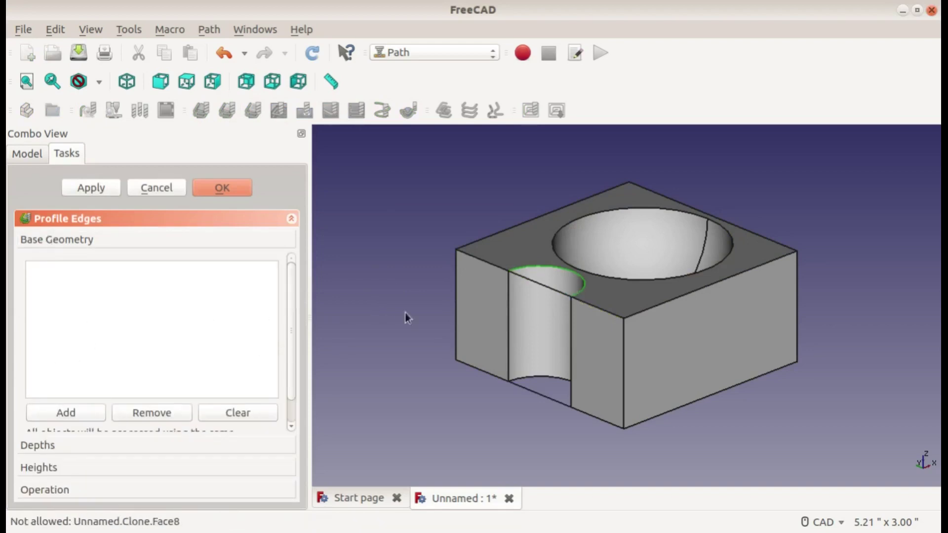
scroll(401, 293, up, 2)
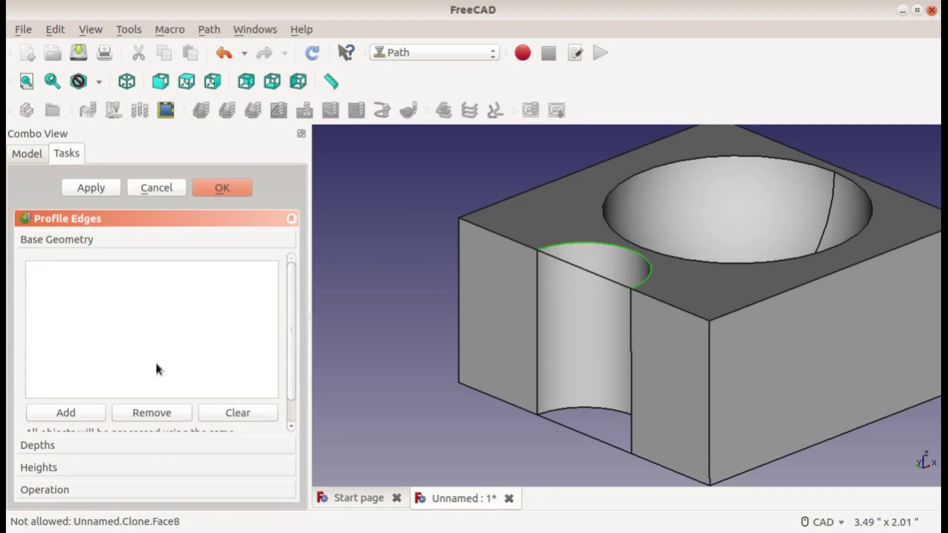
click(88, 413)
click(115, 450)
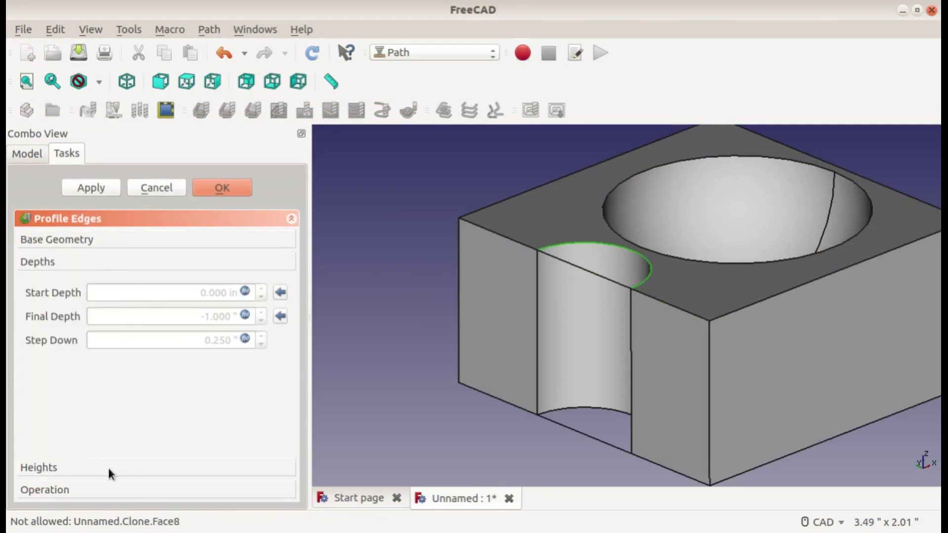
click(108, 466)
click(117, 494)
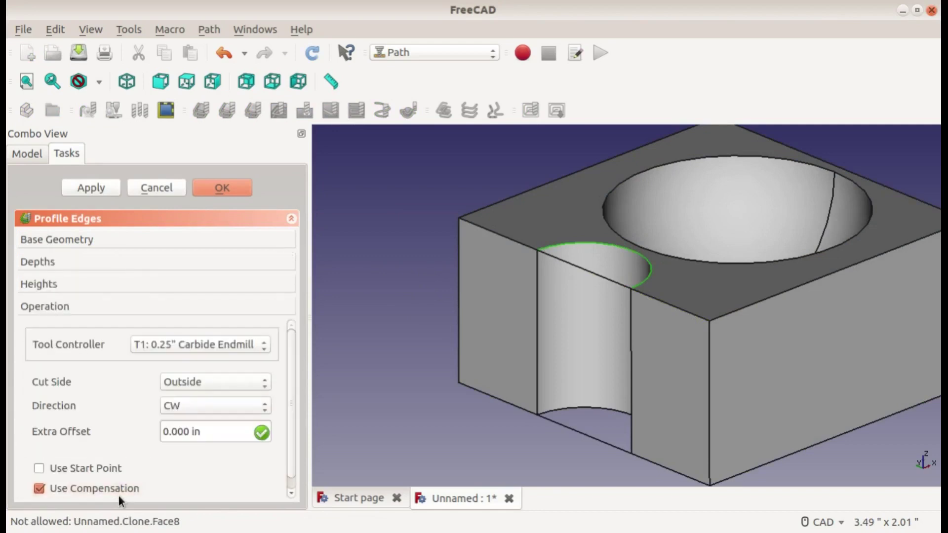
click(89, 188)
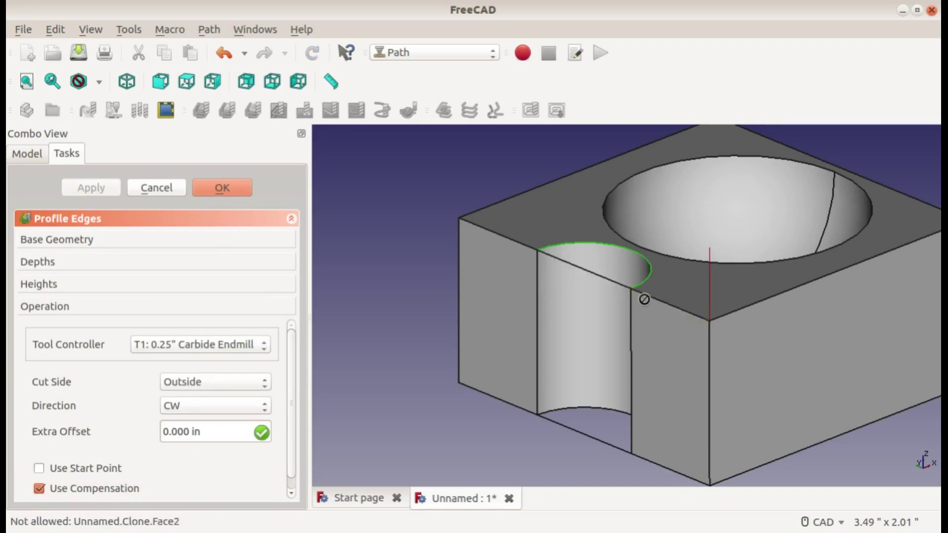
click(157, 188)
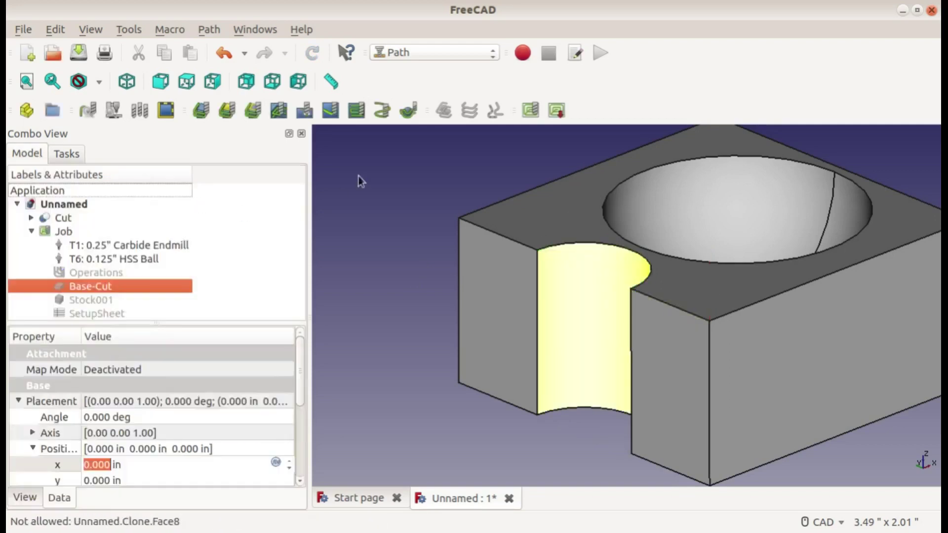
- Start a Pocket Shape operation with T1: 0.25" Carbide Endmill and add the notch's curved face as its base geometry
click(277, 110)
click(497, 288)
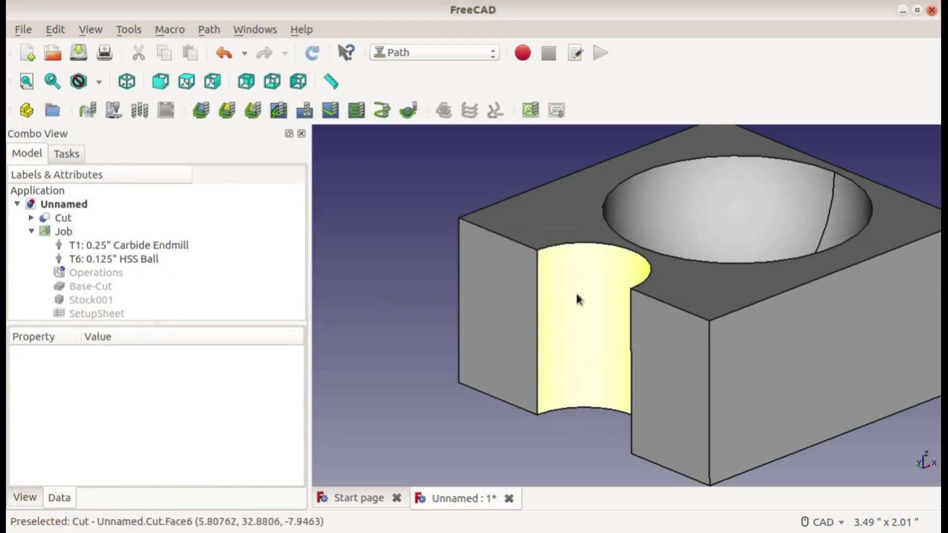
click(278, 111)
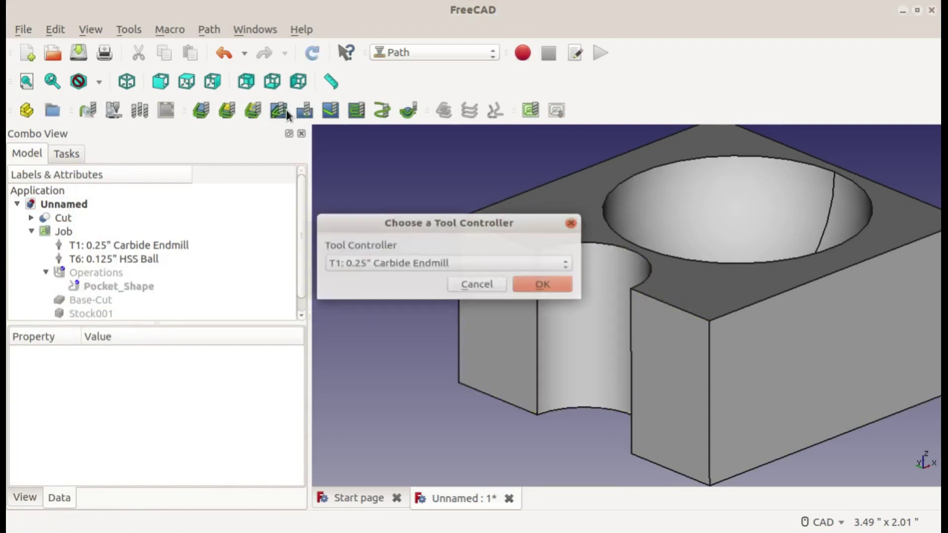
click(542, 283)
click(95, 230)
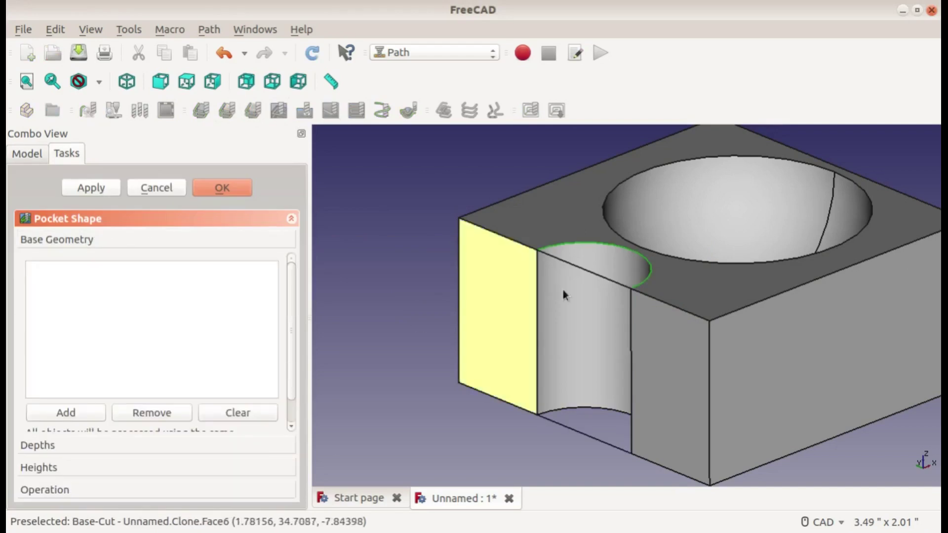
click(588, 289)
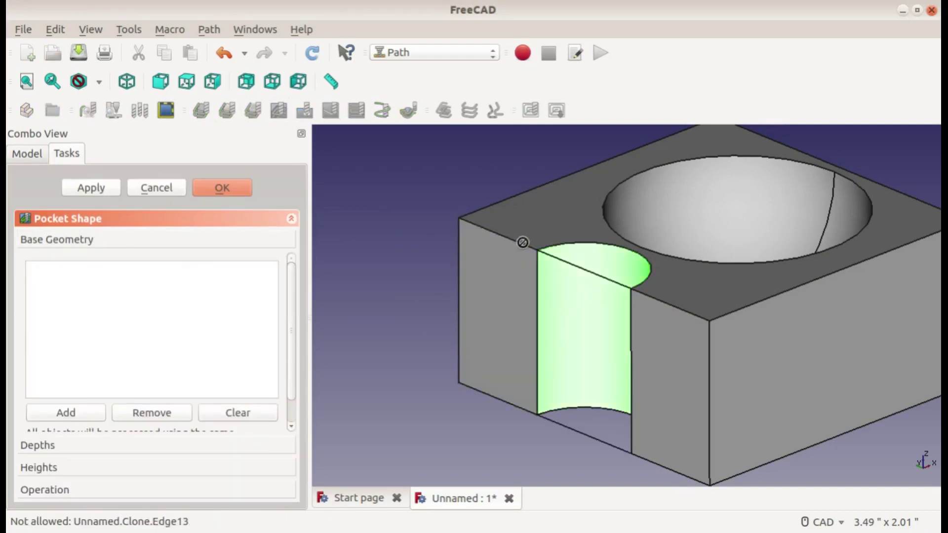
click(537, 246)
click(607, 256)
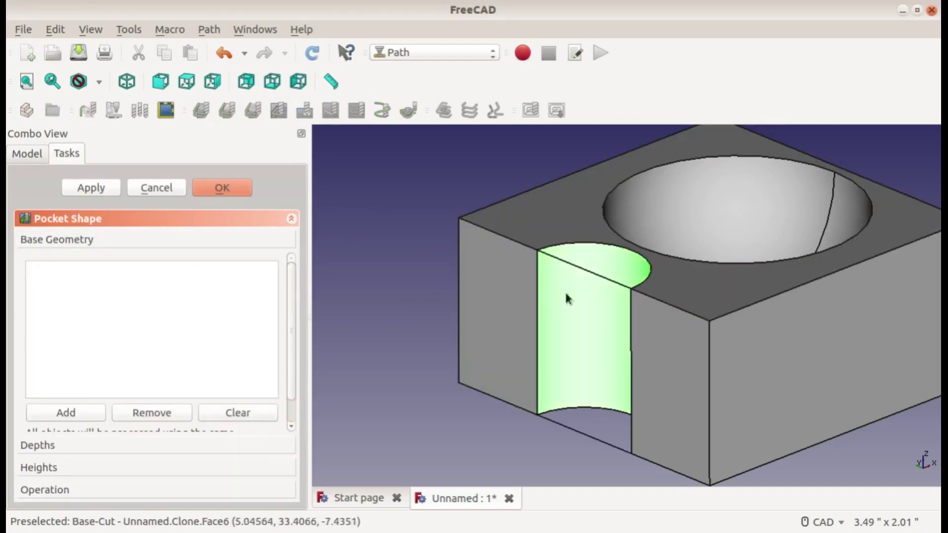
click(92, 416)
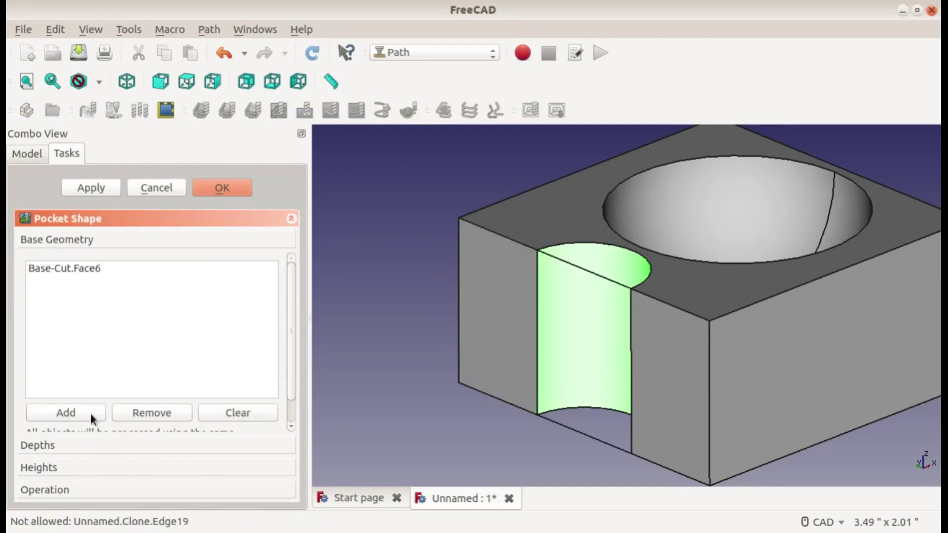
- Review the pocket's depths, heights and operation settings, try to generate its toolpath and close the operation
click(79, 447)
click(85, 465)
click(89, 492)
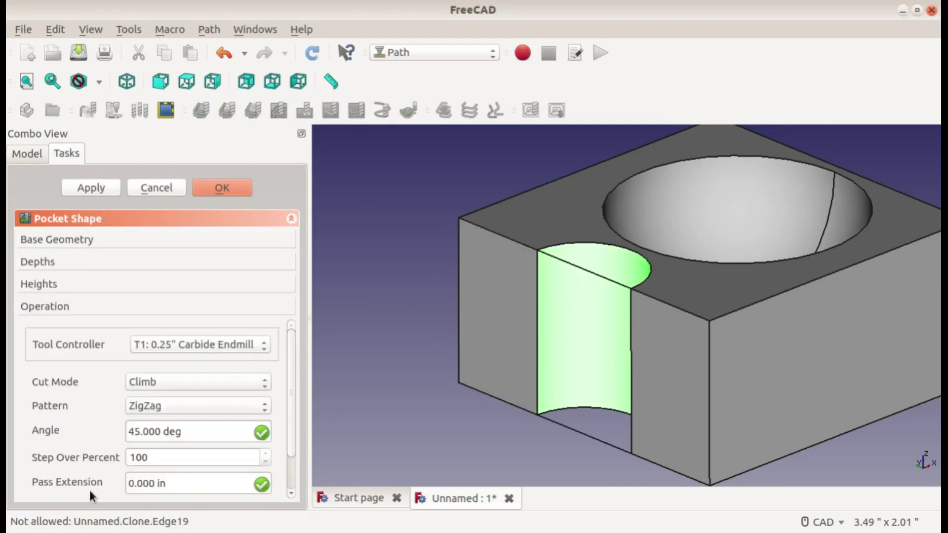
scroll(98, 455, down, 1)
click(90, 191)
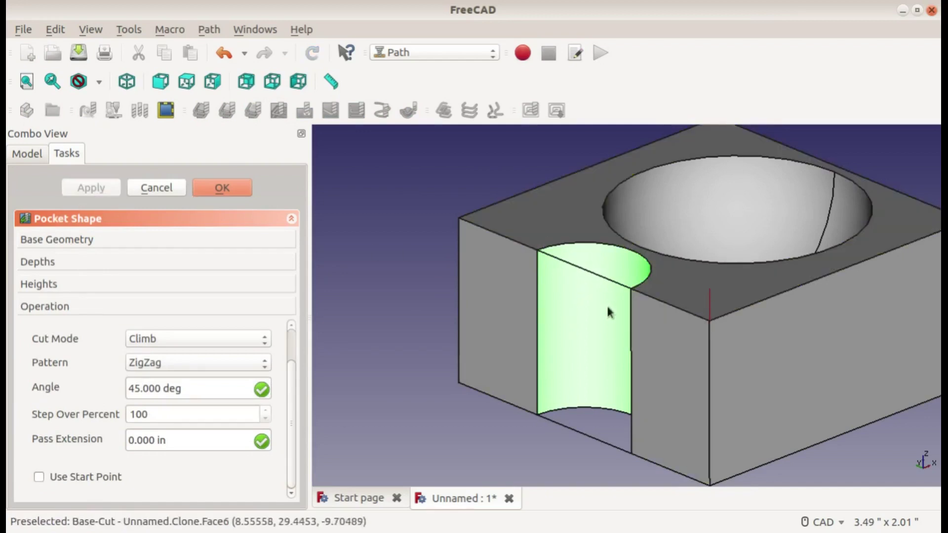
click(225, 190)
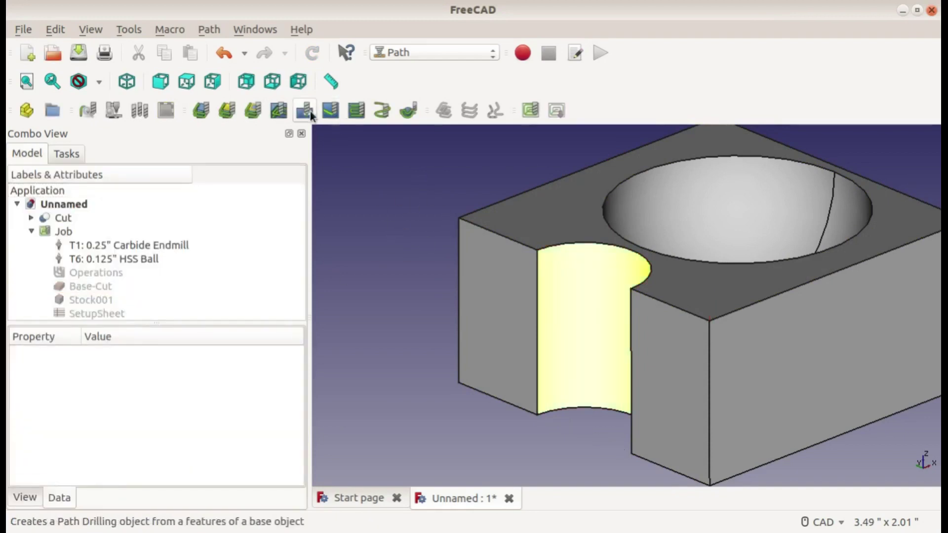
- Start a Helix operation with T1: 0.25" Carbide Endmill and add the notch's upper arc edge as its base geometry
click(383, 112)
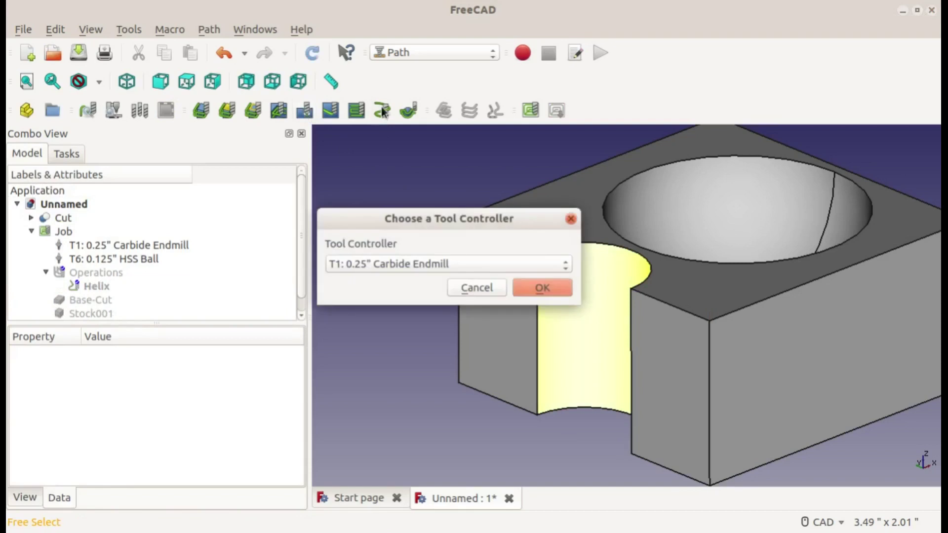
click(540, 286)
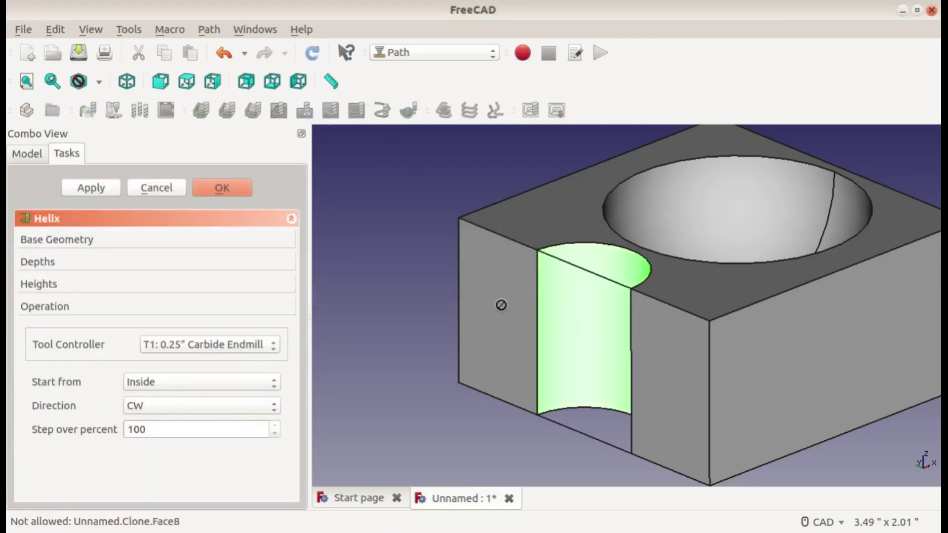
click(173, 239)
click(568, 246)
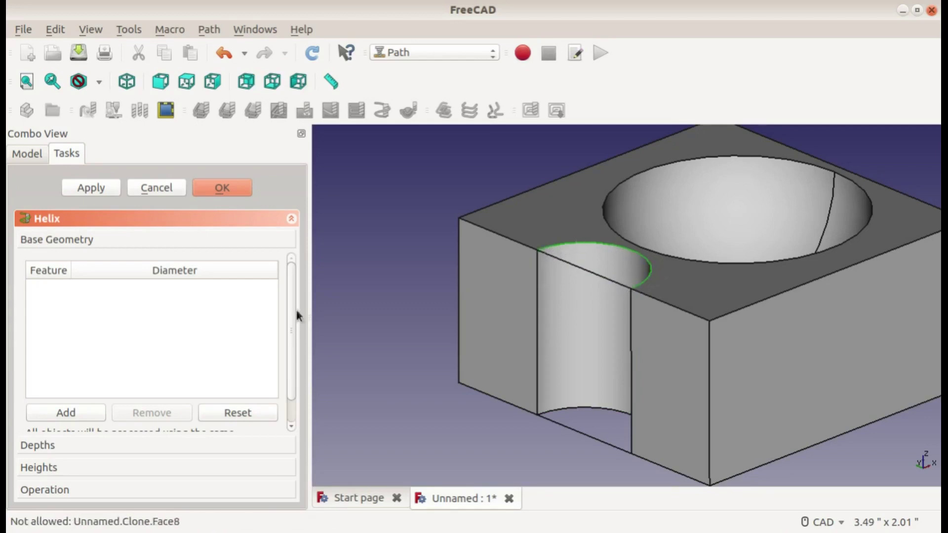
click(66, 414)
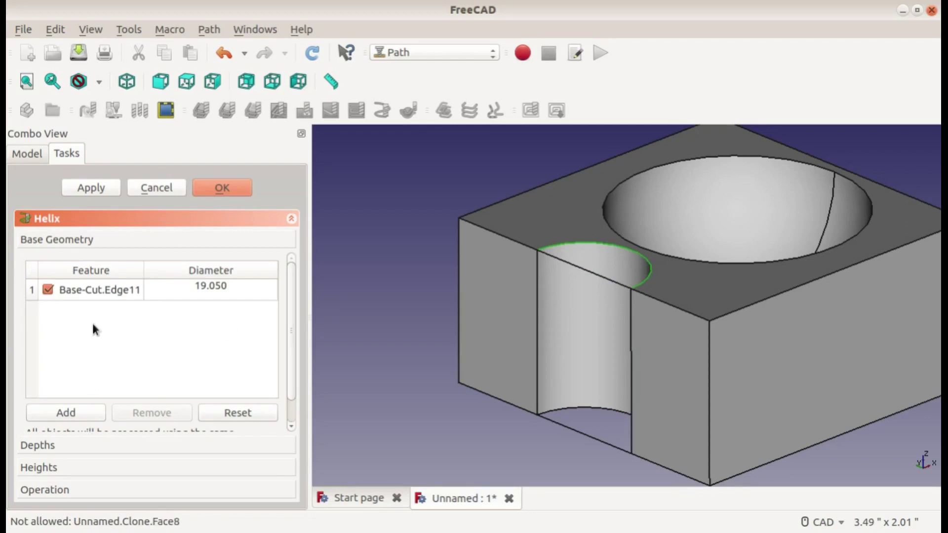
- Set the Helix operation's Start Depth to 100 thou in place of its automatic expression
click(86, 445)
click(245, 292)
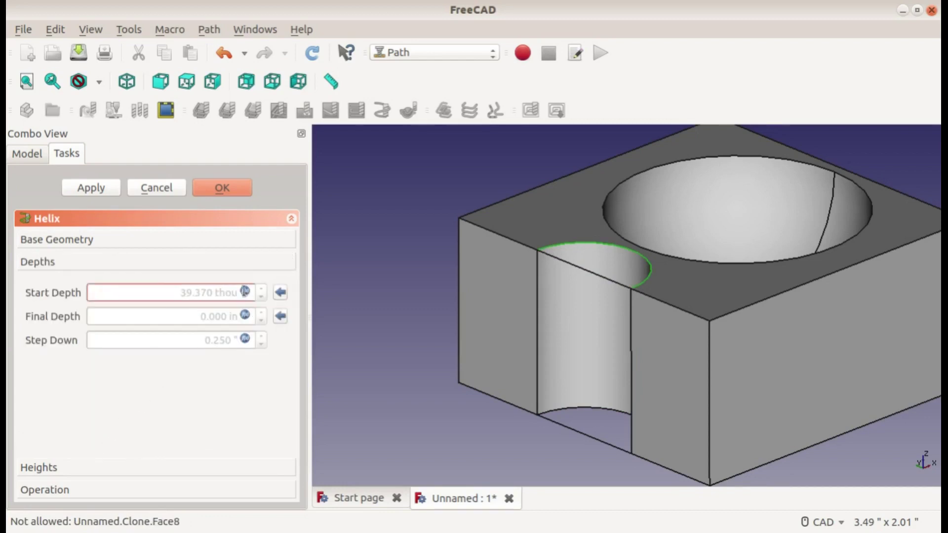
click(135, 314)
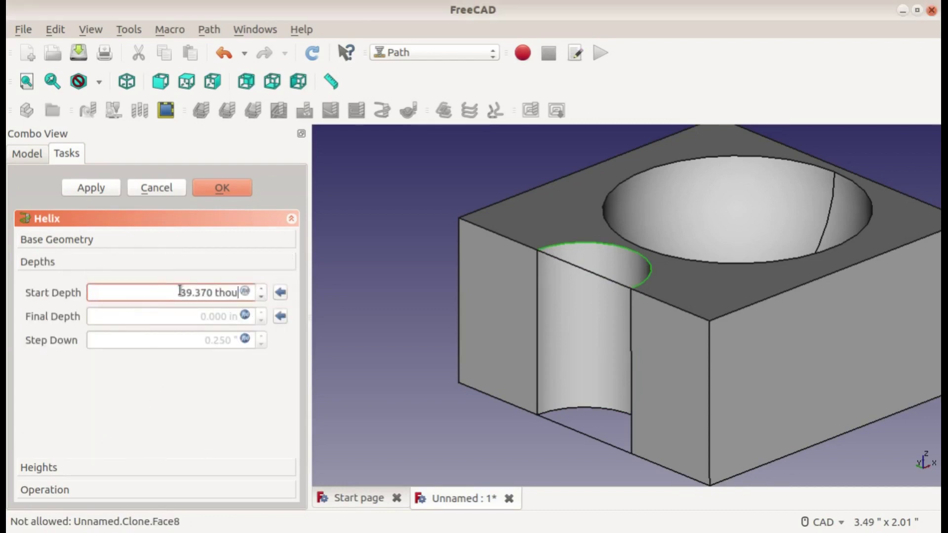
key(Left)
key(Left)
key(Left)
key(Left)
key(BackSpace)
key(BackSpace)
key(BackSpace)
key(BackSpace)
key(BackSpace)
key(BackSpace)
key(BackSpace)
text(100)
- Set the Helix operation's Final Depth to -1.1 in, discarding its automatic expression
click(245, 315)
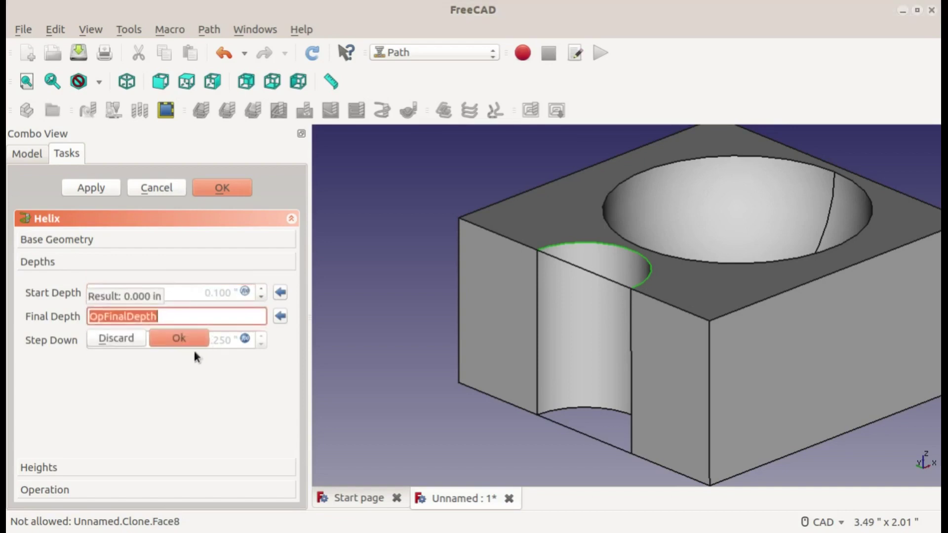
click(135, 338)
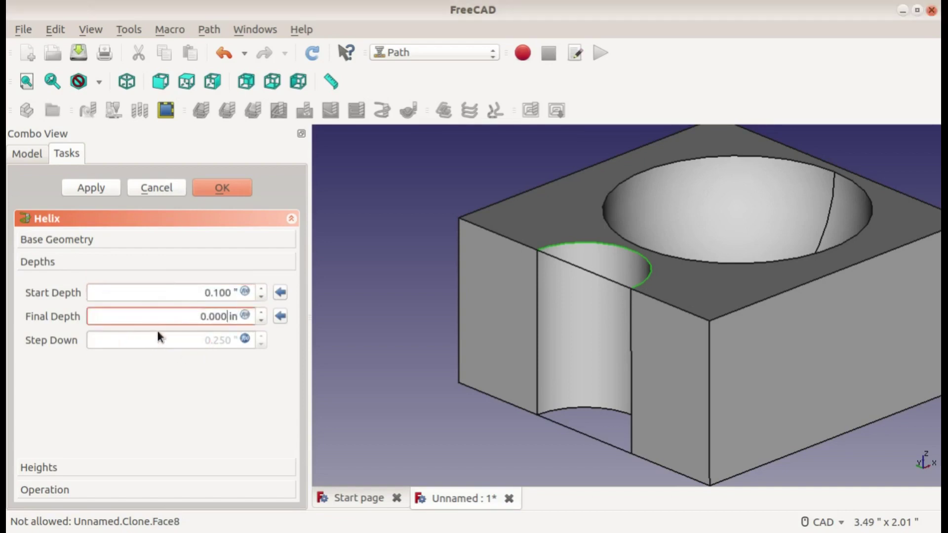
key(BackSpace)
key(BackSpace)
key(BackSpace)
key(BackSpace)
key(BackSpace)
text(-1.1)
- Discard the Helix operation's Step Down expression and set the step down to 0.0625 in
click(245, 340)
click(126, 361)
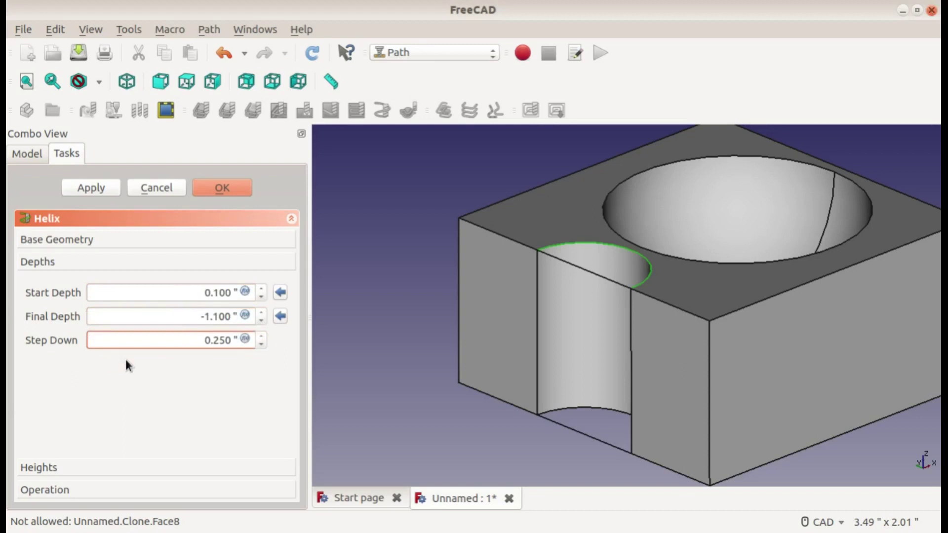
key(BackSpace)
key(BackSpace)
key(BackSpace)
text(0625)
click(186, 393)
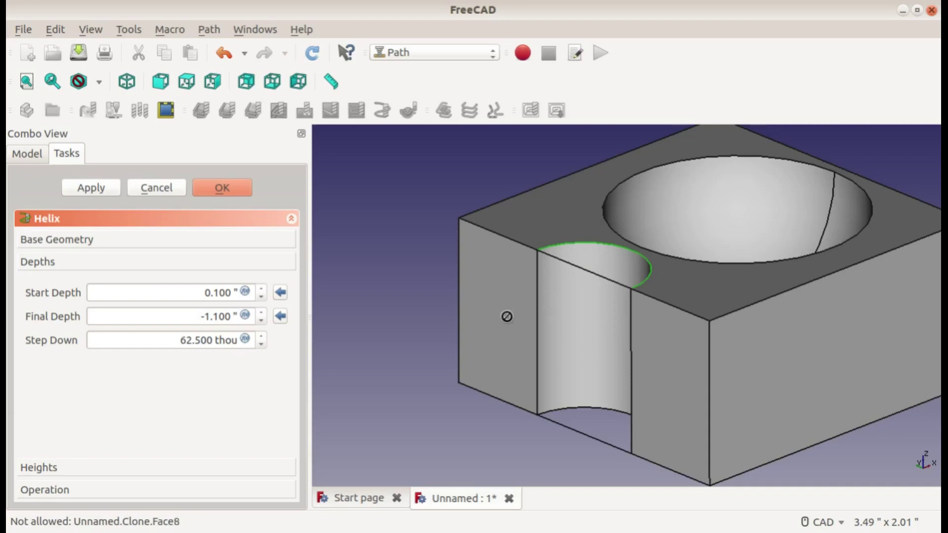
- Review the Helix operation's heights and operation settings, generate its toolpath and close the operation
click(224, 470)
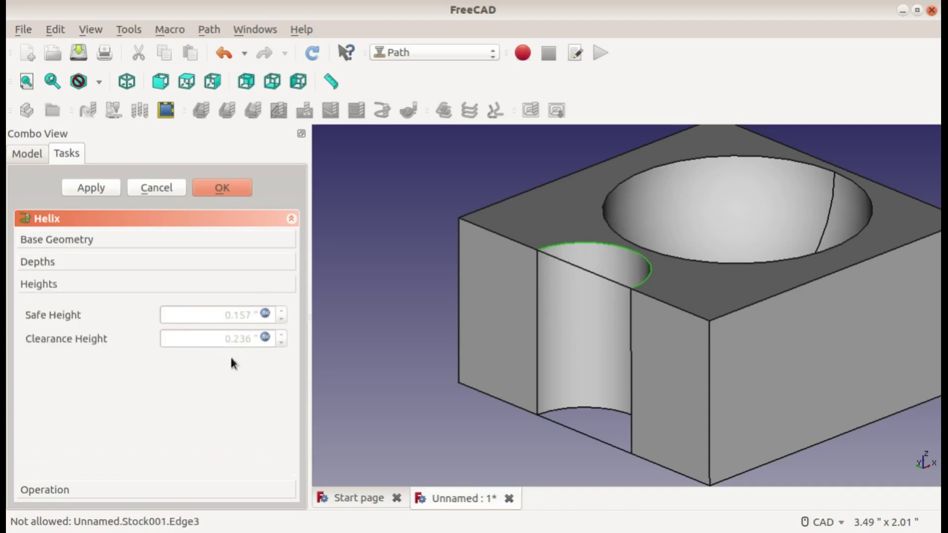
click(173, 489)
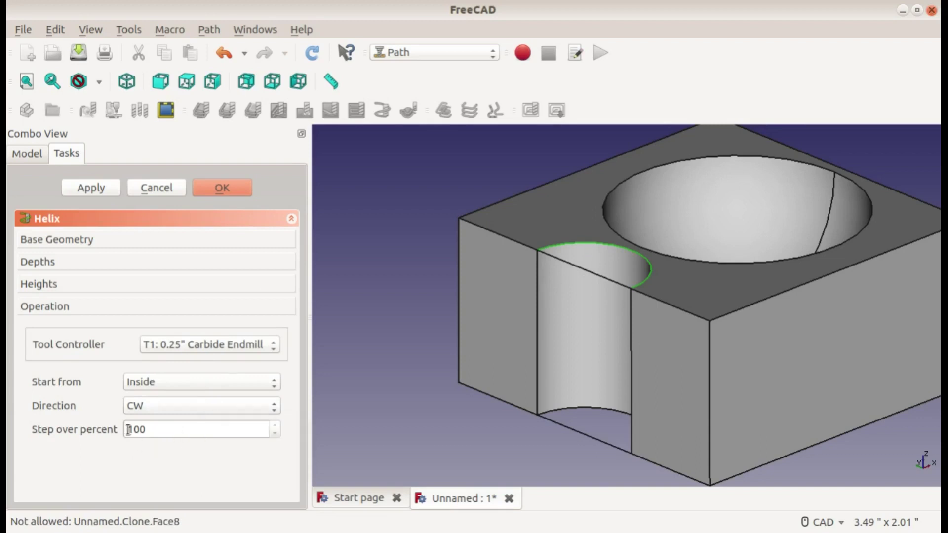
click(92, 189)
click(235, 185)
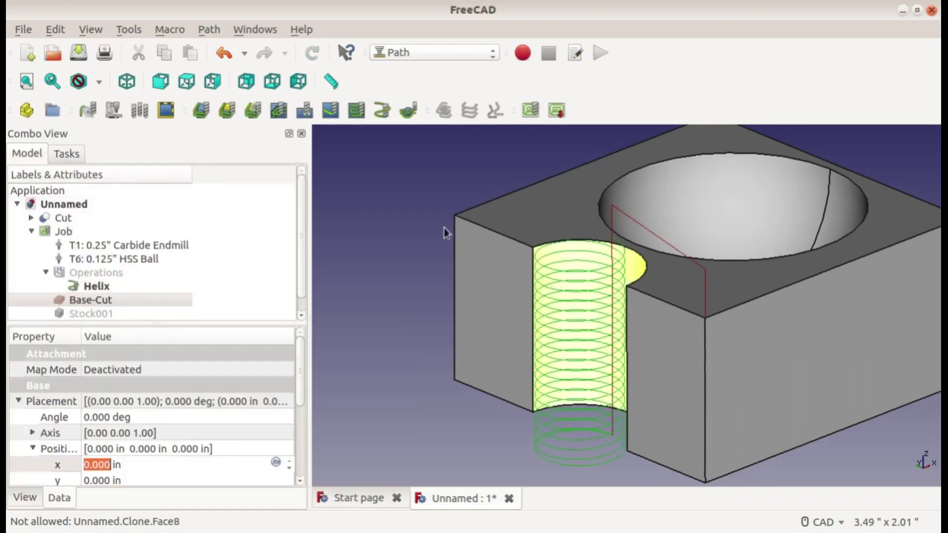
- Simulate the Helix toolpath on the stock, inspect the material cut from the side notch and close the simulator
middle_drag(444, 228, 465, 268)
scroll(465, 269, down, 5)
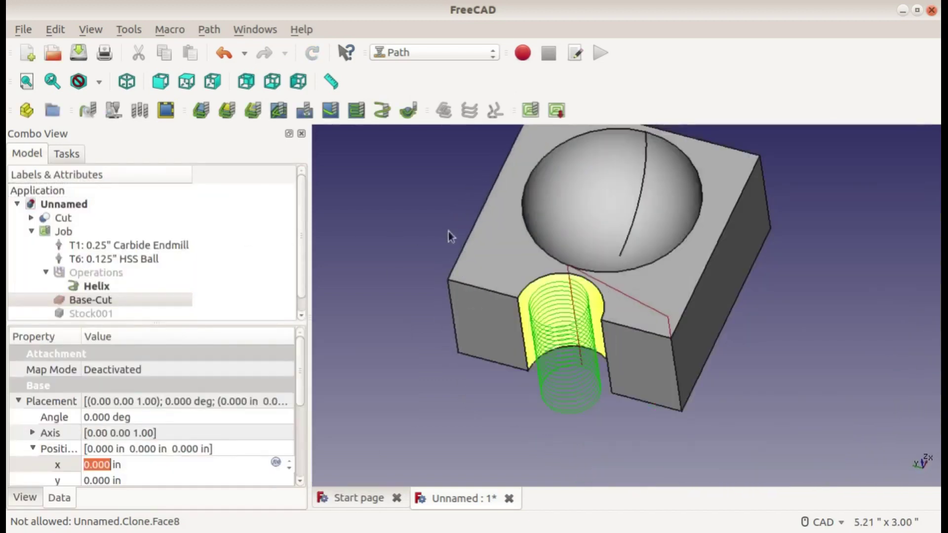
click(114, 110)
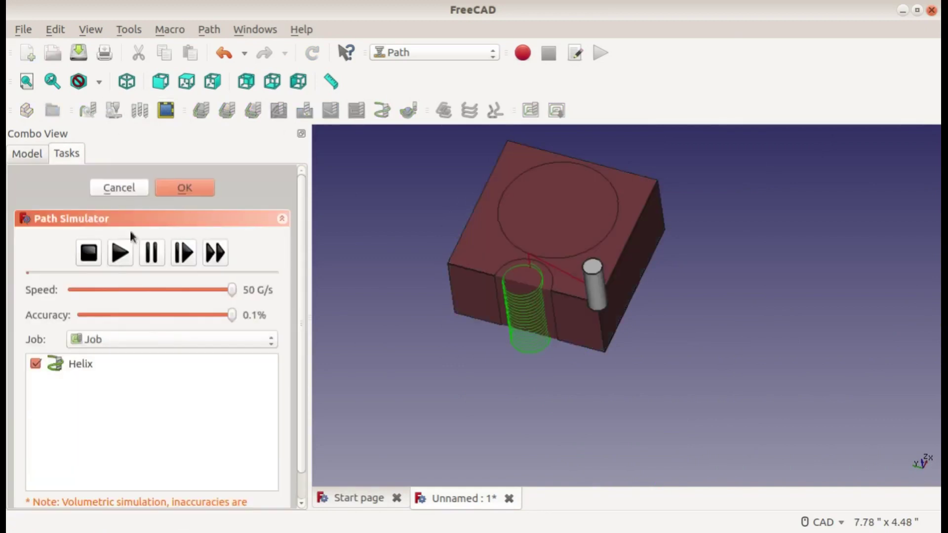
click(119, 254)
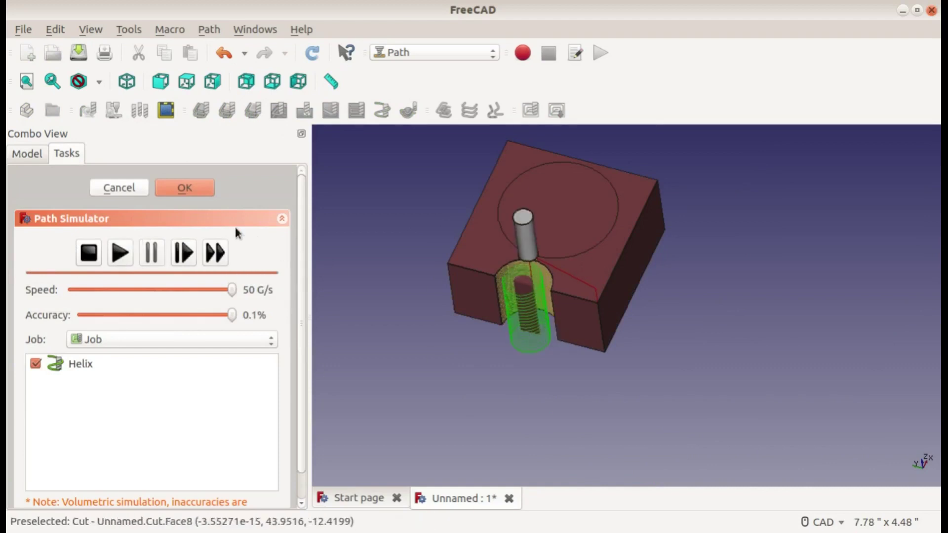
scroll(546, 287, up, 5)
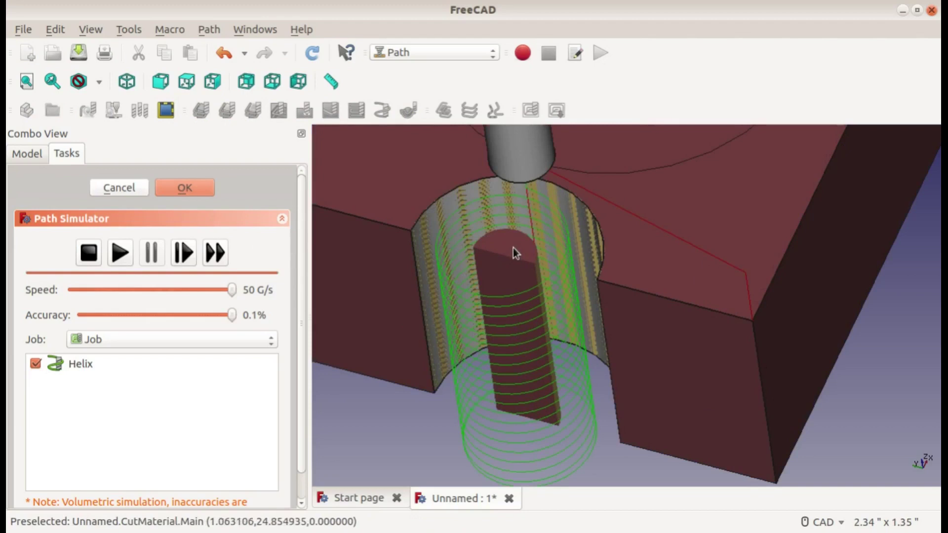
scroll(514, 248, down, 2)
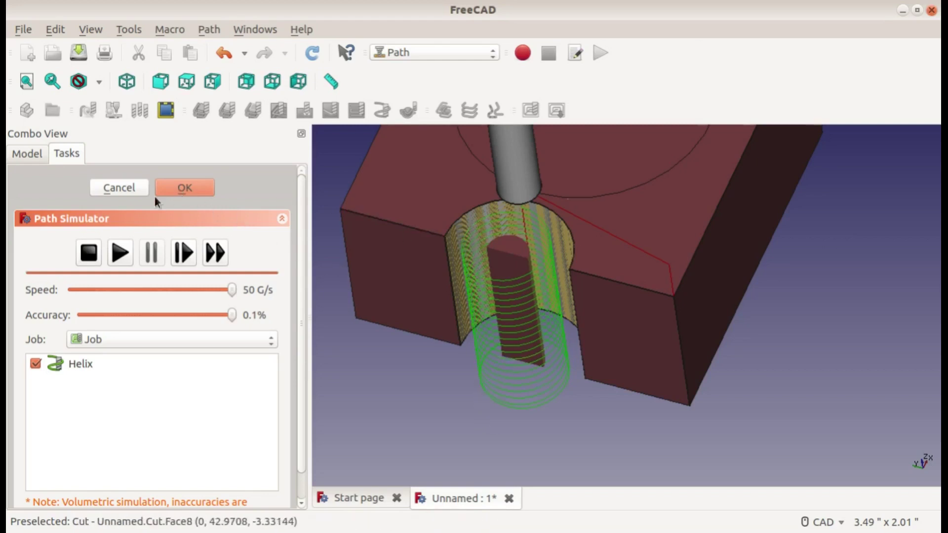
click(132, 190)
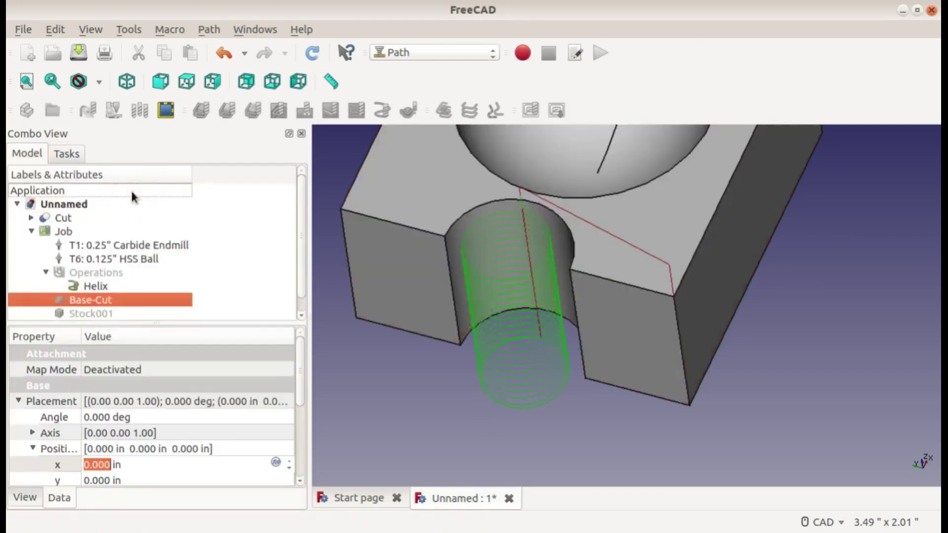
- Edit the Helix operation and set its step over percent to 75
double_click(81, 286)
drag(169, 429, 93, 428)
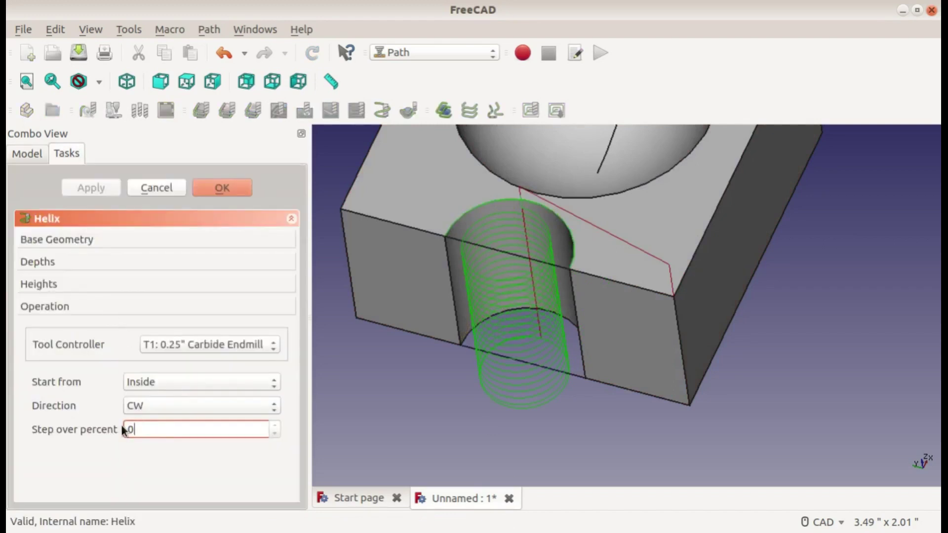
key(BackSpace)
text(75)
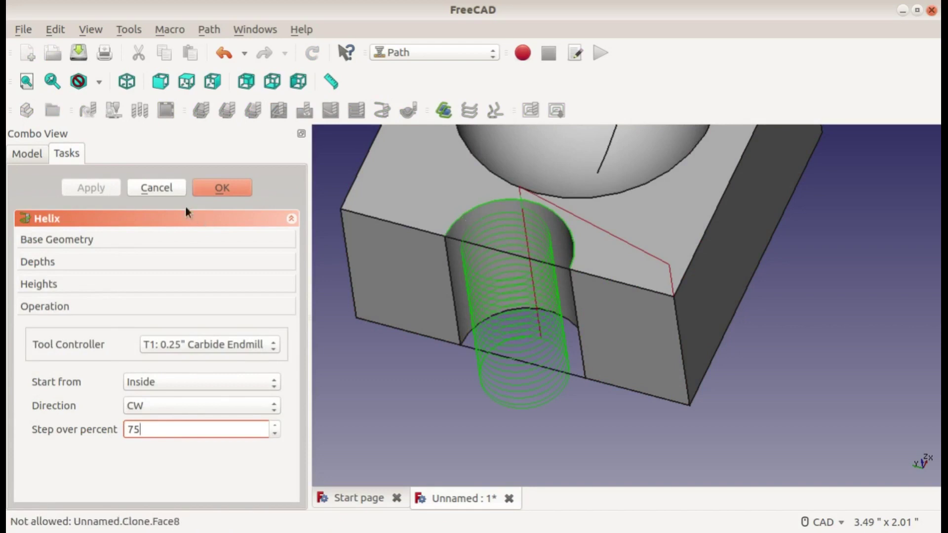
click(221, 188)
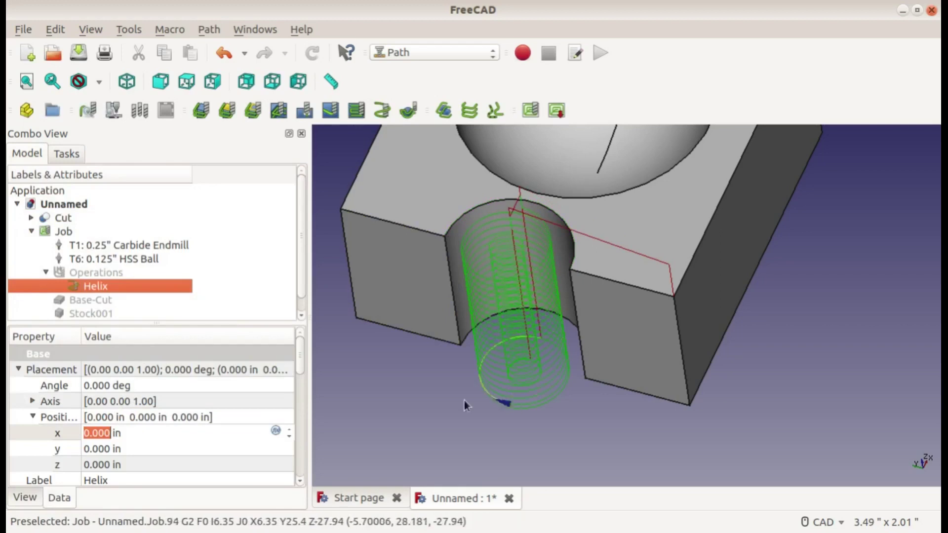
- Rerun the path simulation with the revised Helix step over, check the side notch and close the simulator
click(120, 118)
click(121, 253)
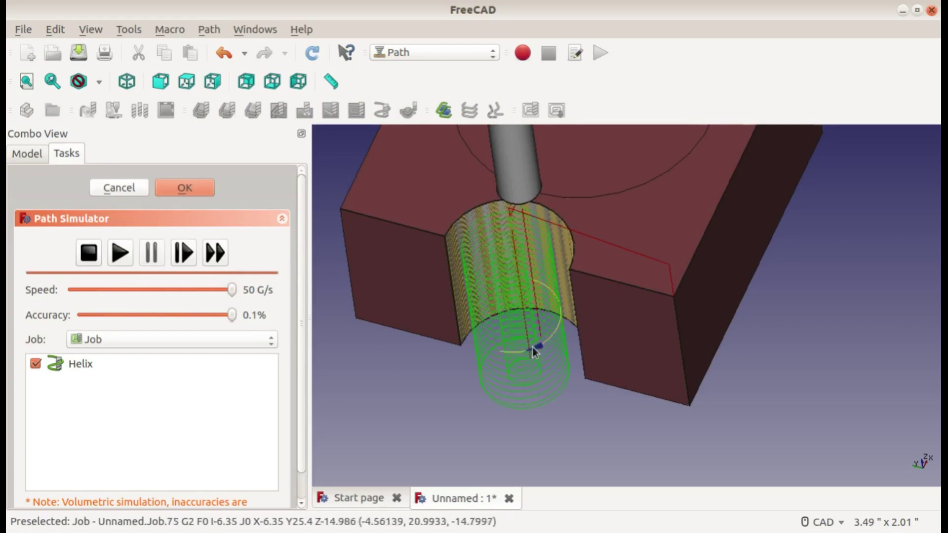
click(117, 188)
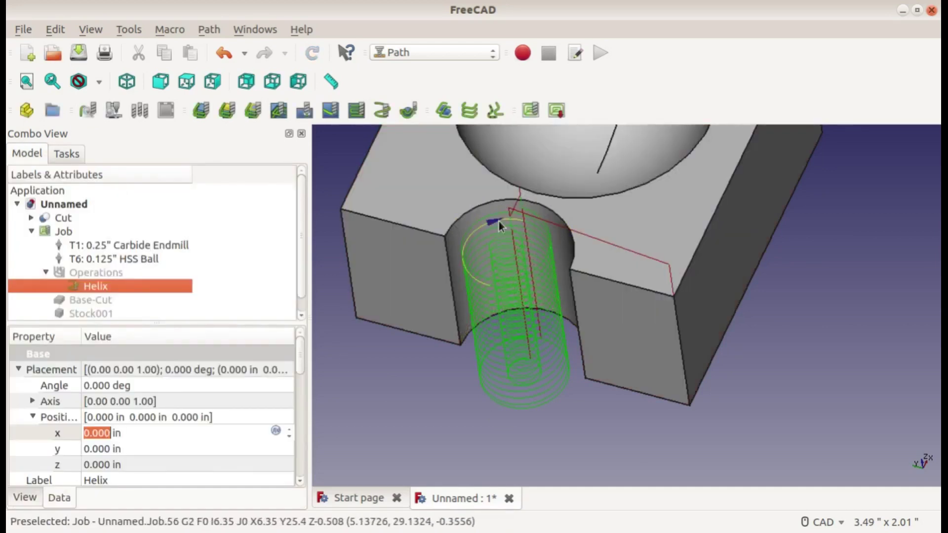
- Select the spherical pocket's face and start a Pocket 3D operation with T6: 0.125" HSS Ball
scroll(499, 221, down, 5)
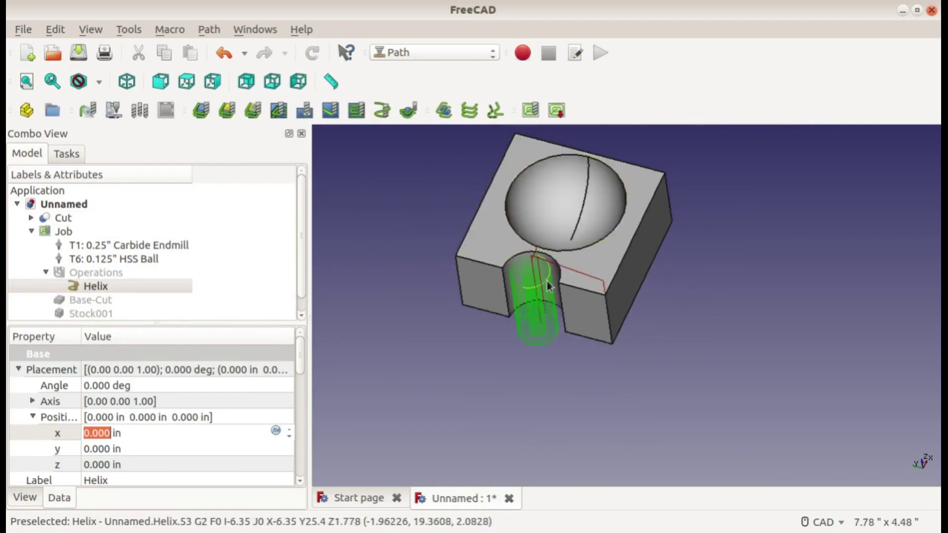
middle_drag(549, 287, 533, 349)
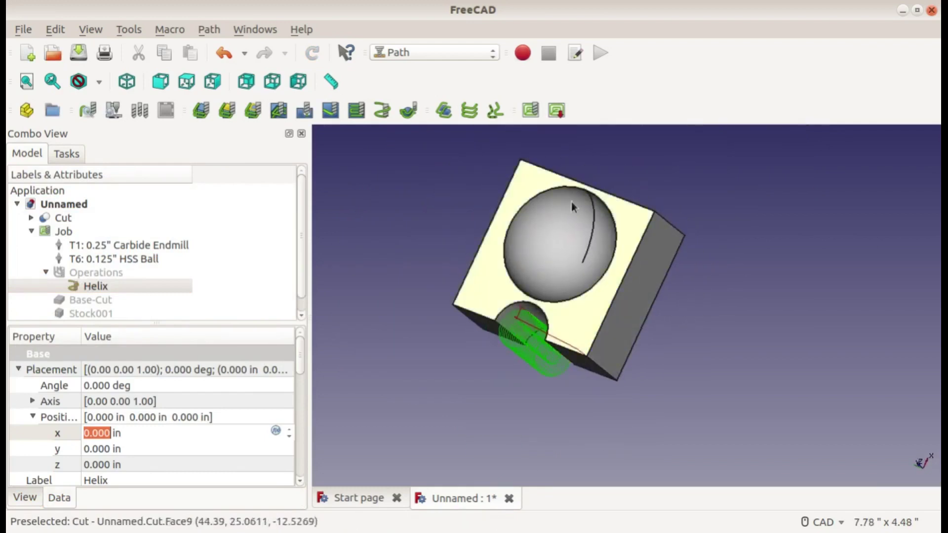
middle_drag(627, 284, 636, 245)
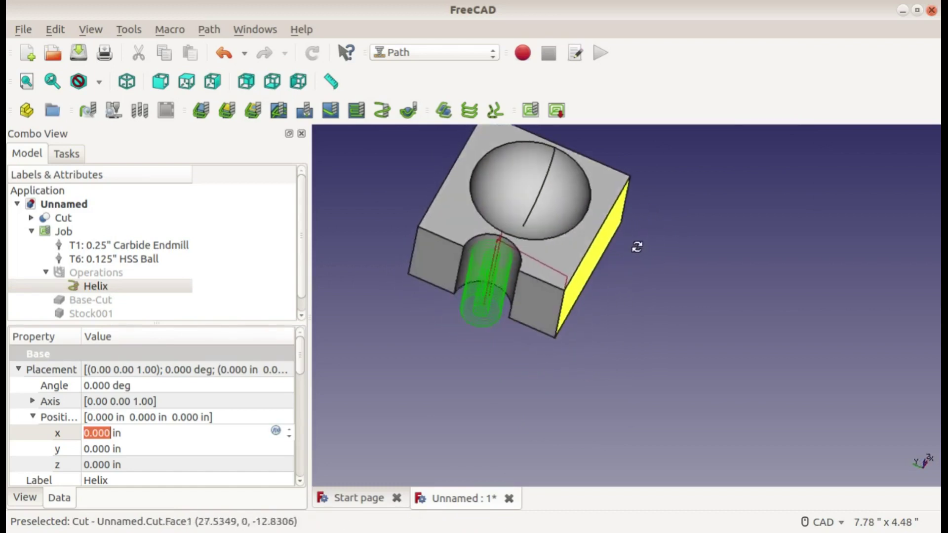
click(506, 183)
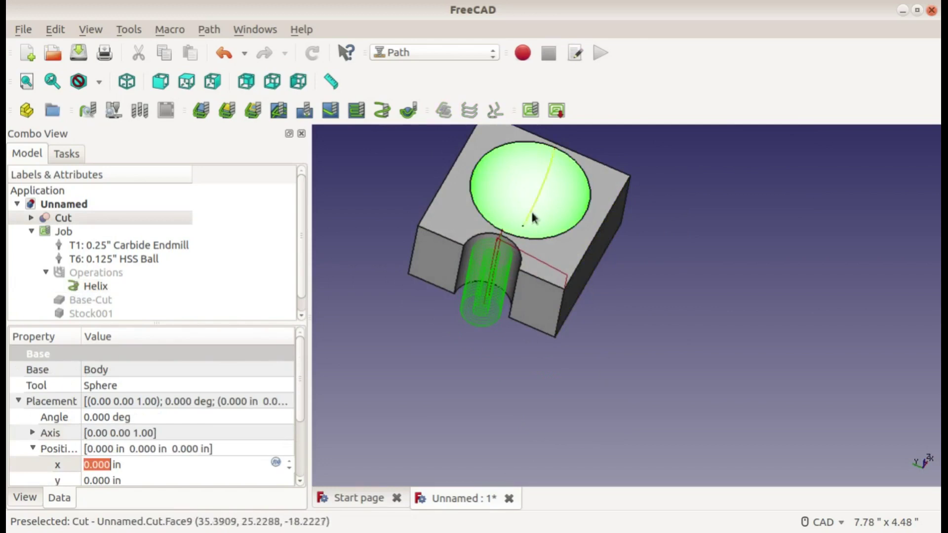
click(416, 112)
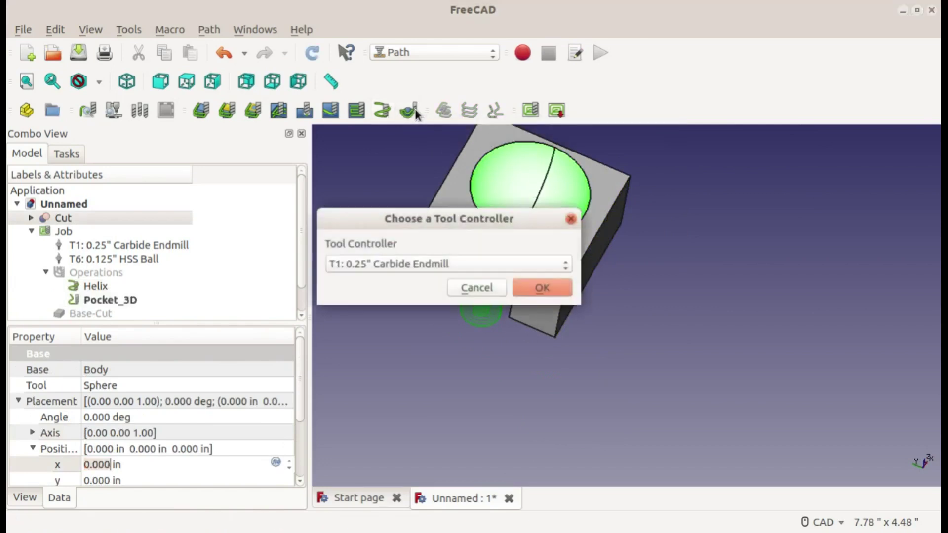
click(366, 264)
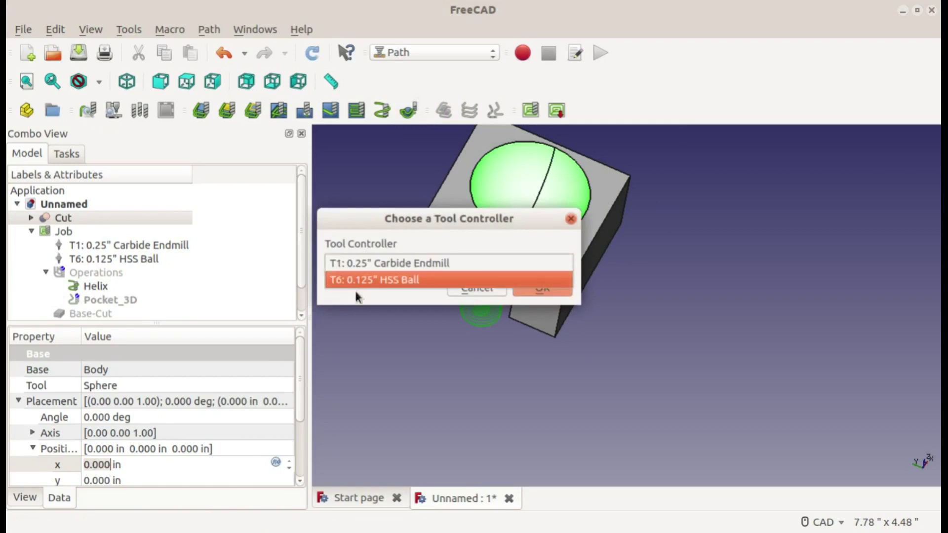
click(384, 275)
click(526, 289)
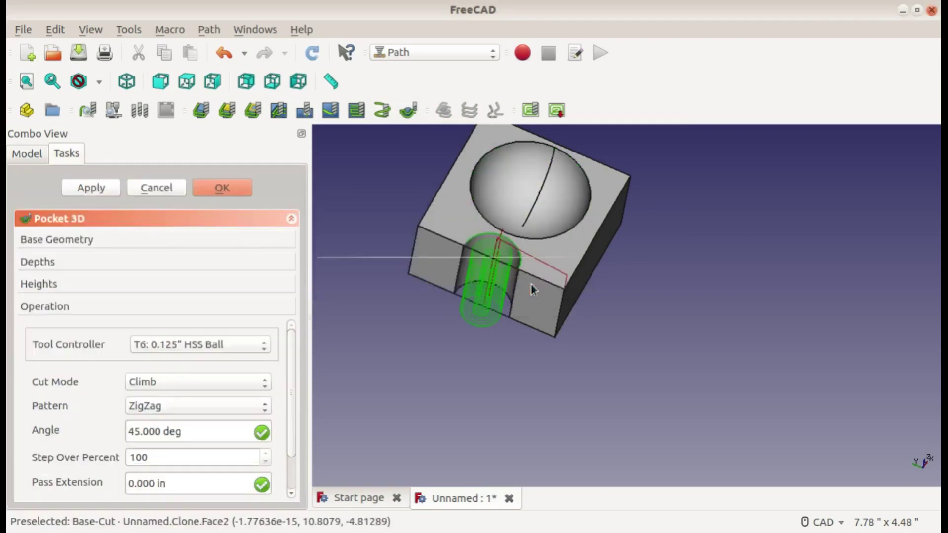
- Check the Pocket 3D base geometry and set the operation's Step Down expression to 0.03125
click(117, 242)
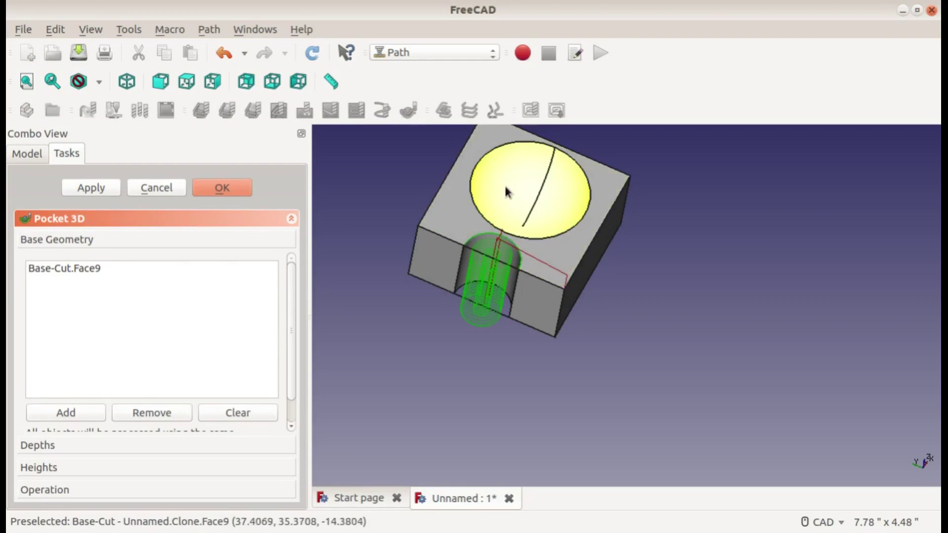
click(39, 448)
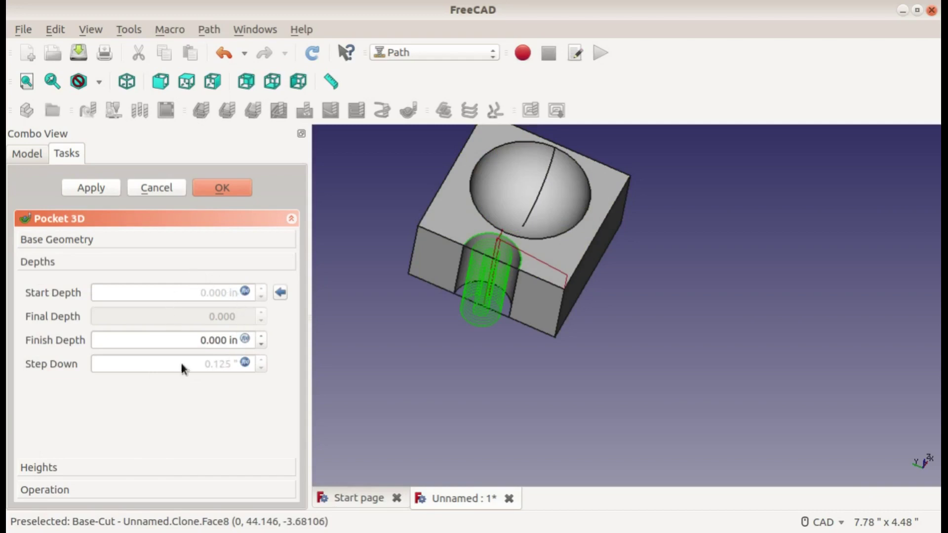
click(245, 362)
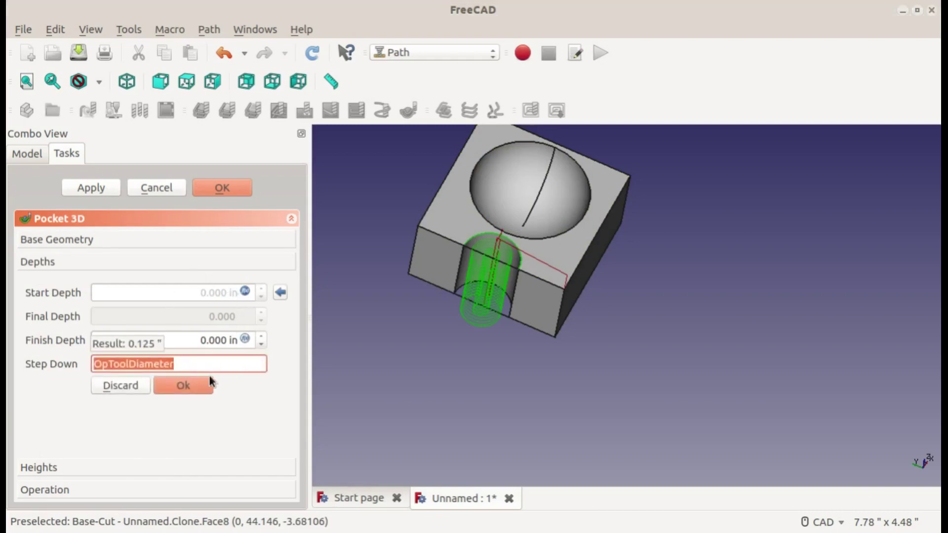
text(0.03125)
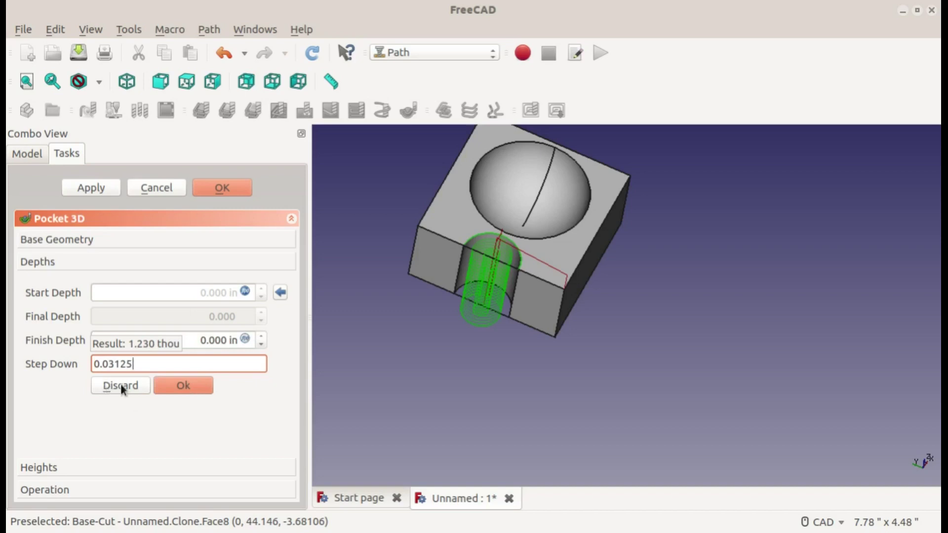
click(176, 388)
- Check the Pocket 3D heights and set the operation's pattern to ZigZagOffset
click(74, 474)
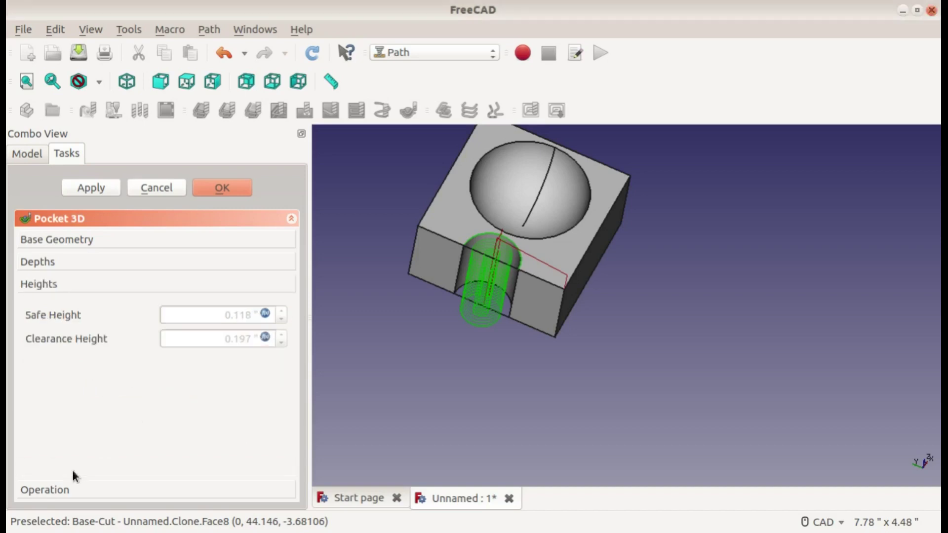
click(117, 490)
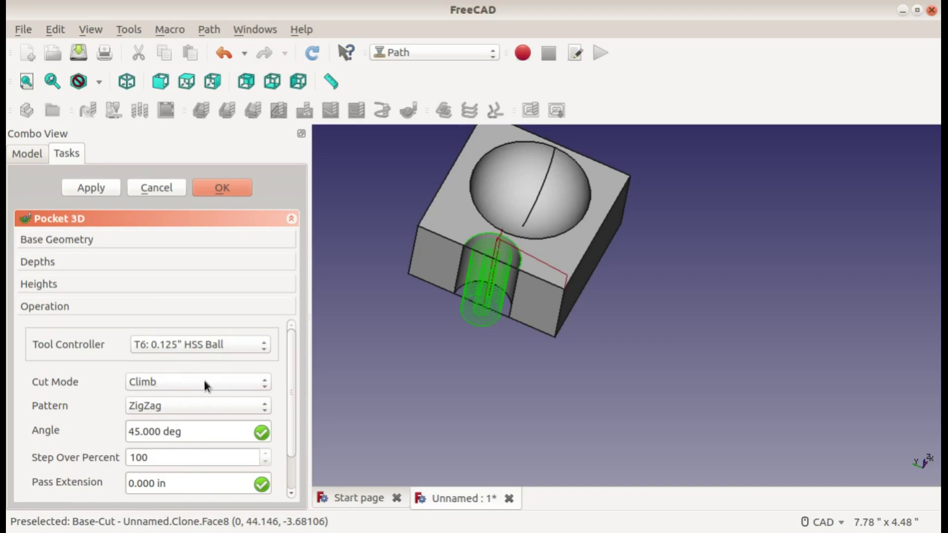
mouse_move(205, 381)
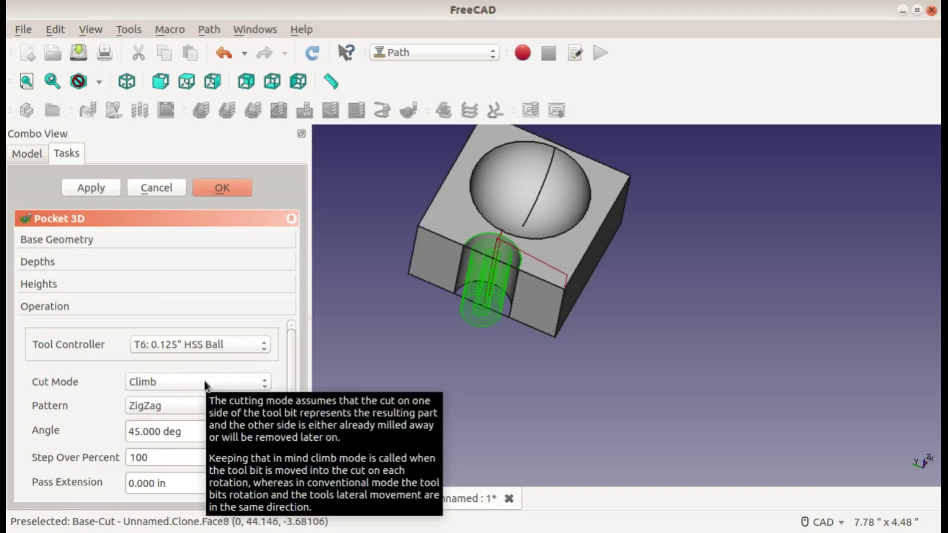
click(180, 410)
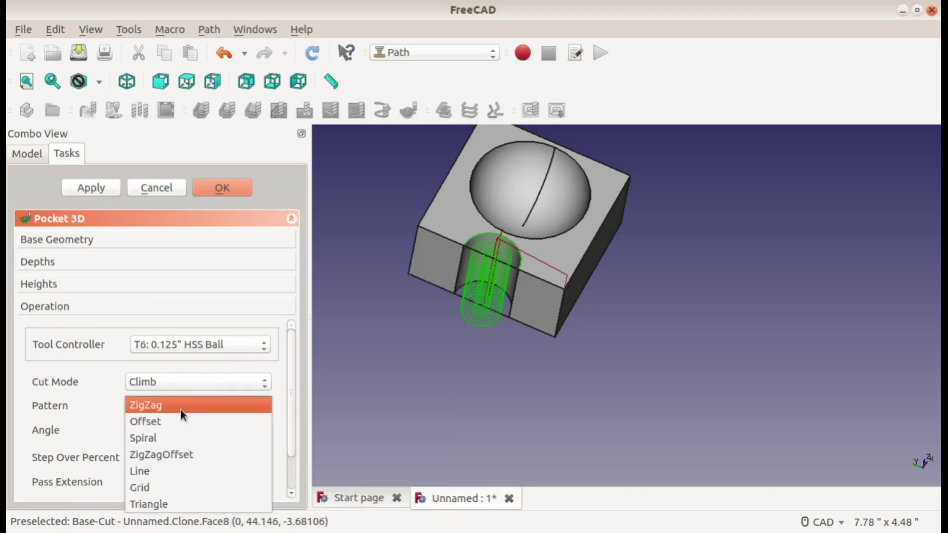
click(179, 455)
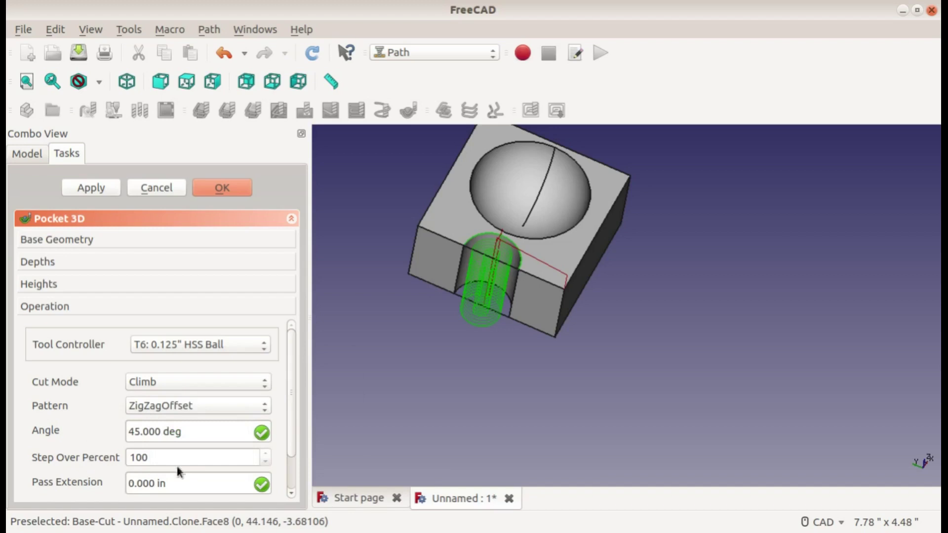
- Set the Pocket 3D step over percent to 25, apply it and inspect the spherical pocket's toolpath
double_click(185, 458)
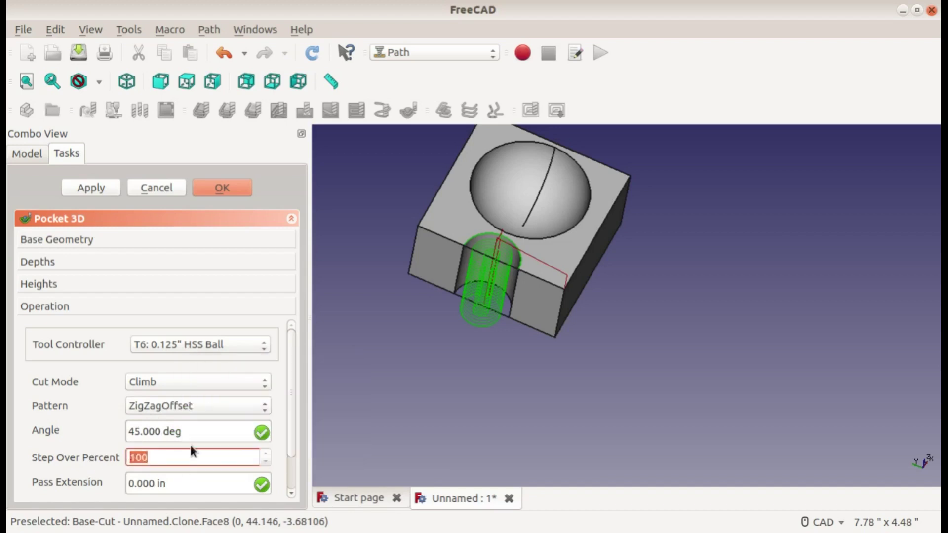
text(25)
click(97, 192)
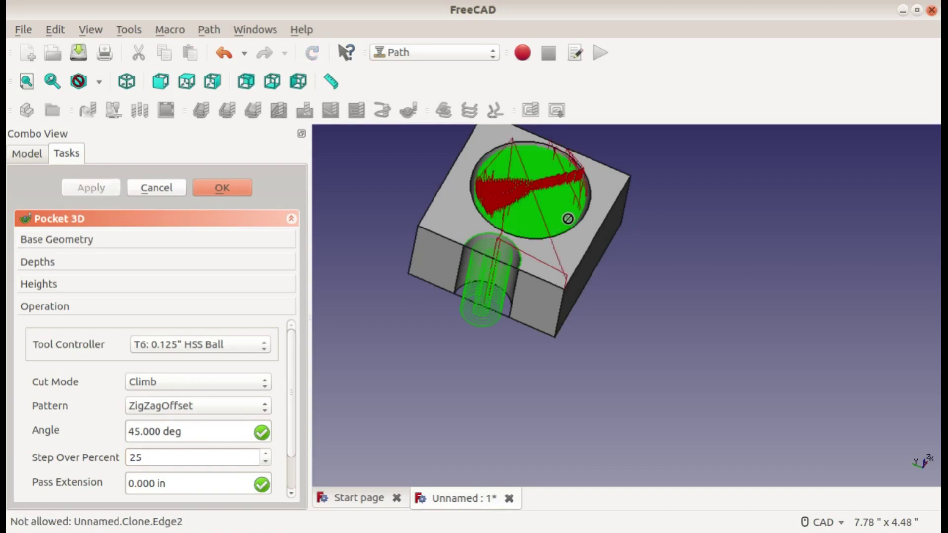
scroll(652, 237, up, 2)
scroll(632, 218, up, 4)
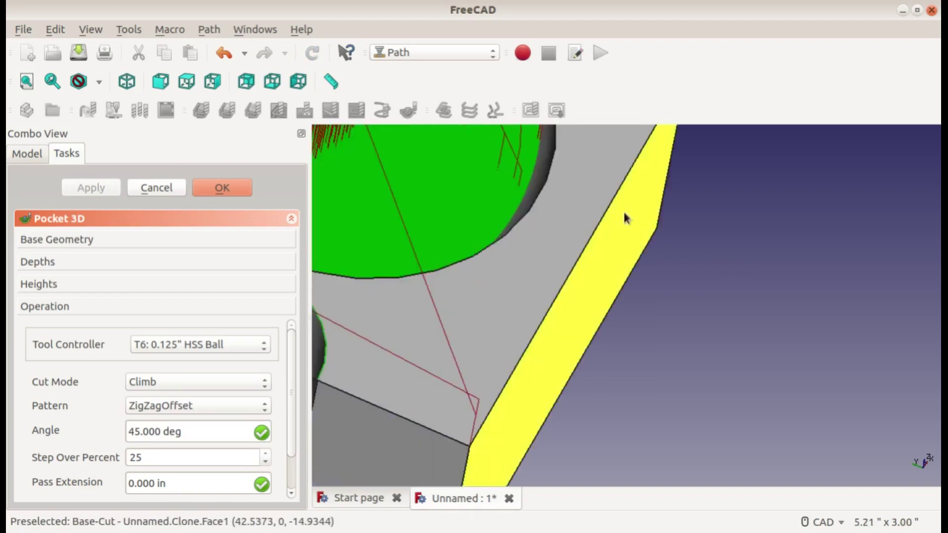
- Set the Pocket 3D step over percent to 100, recompute the toolpath and inspect it in the spherical pocket
double_click(150, 457)
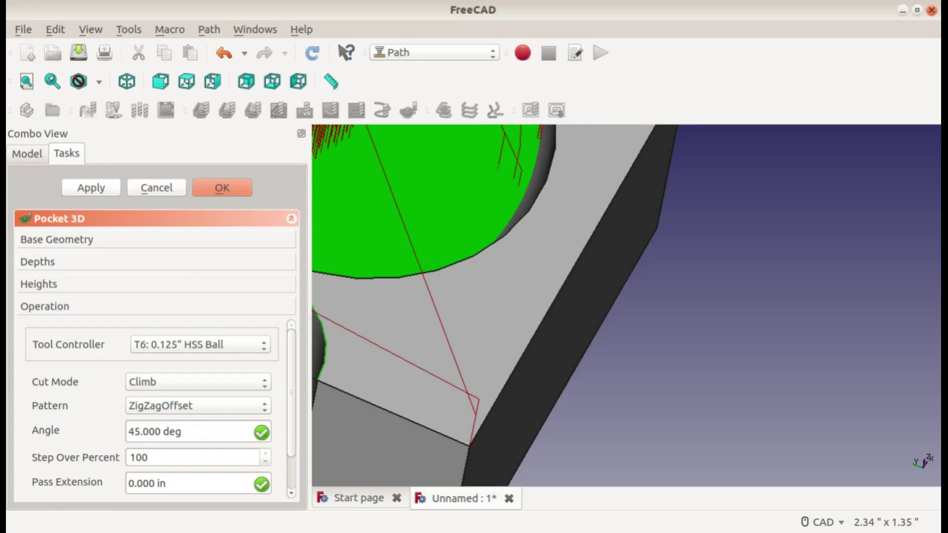
scroll(478, 305, down, 5)
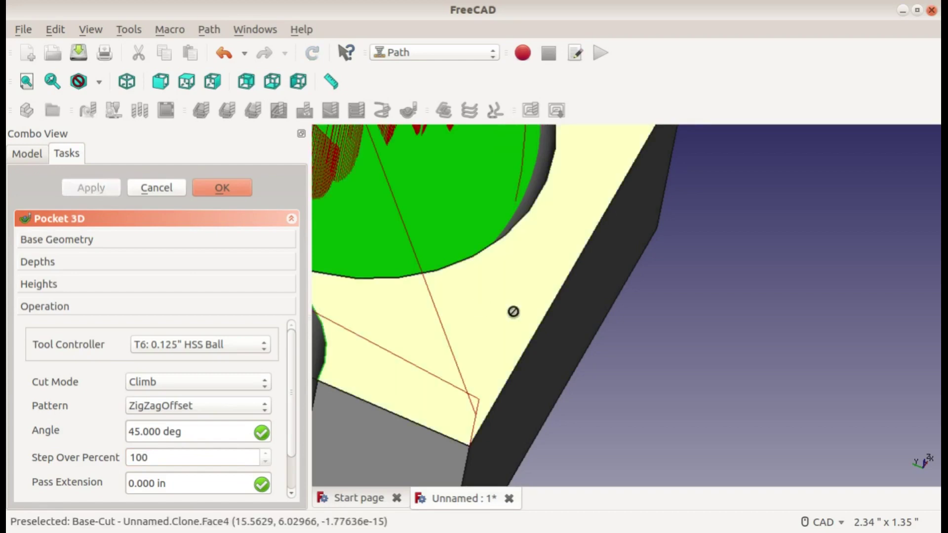
middle_drag(684, 301, 652, 346)
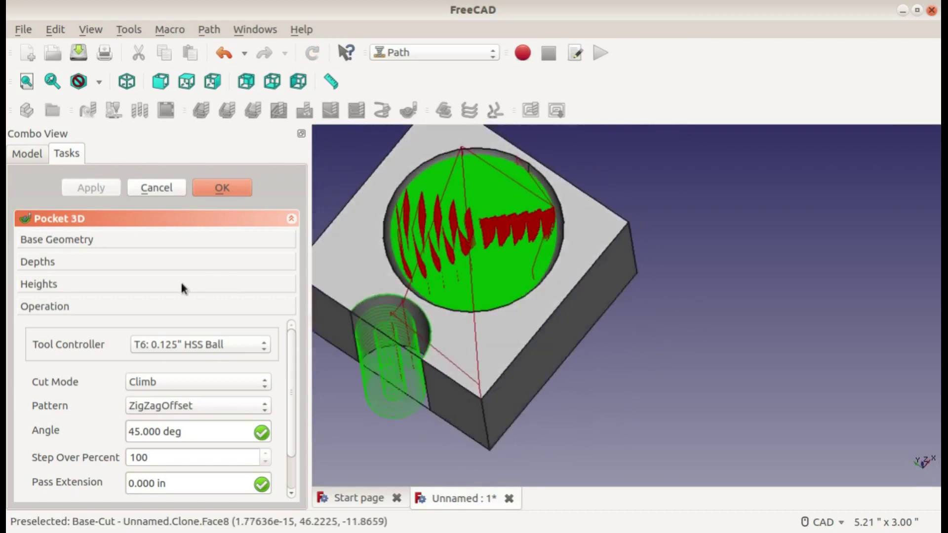
- Set the Pocket 3D Step Down expression to 0.03125", apply it and inspect the recomputed toolpath in the spherical pocket
click(55, 263)
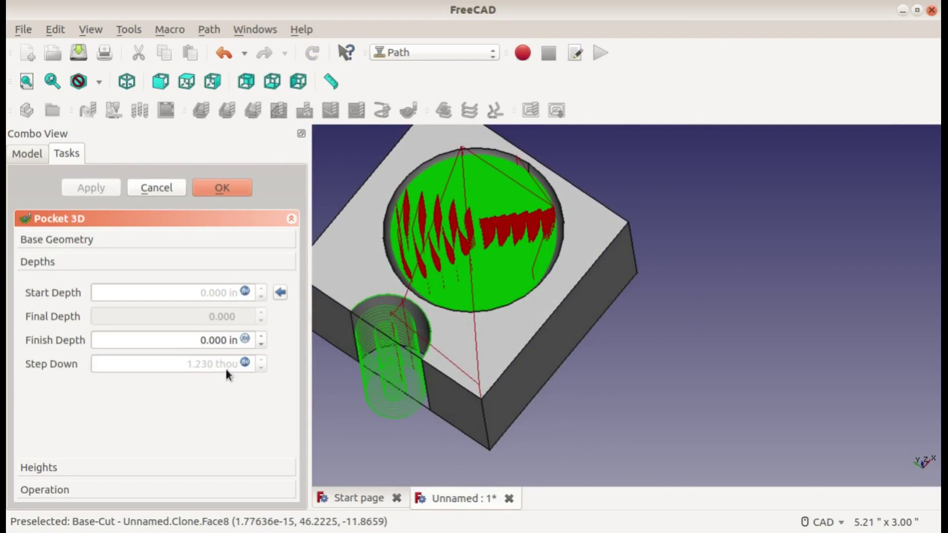
click(244, 363)
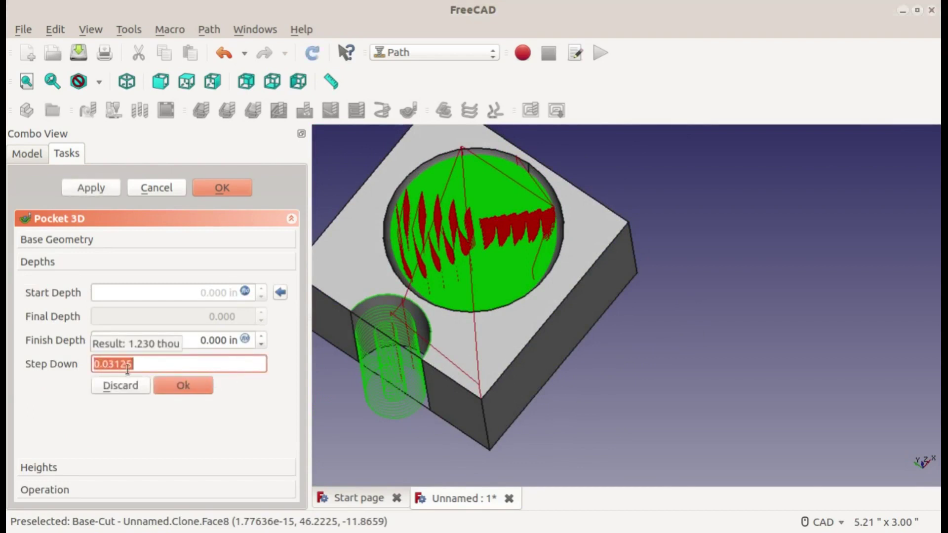
click(176, 387)
click(94, 191)
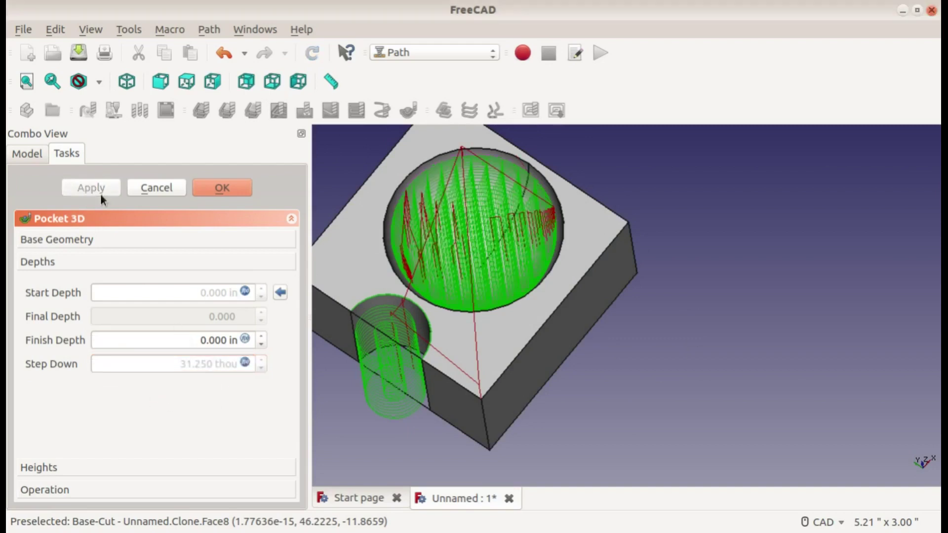
scroll(485, 254, up, 2)
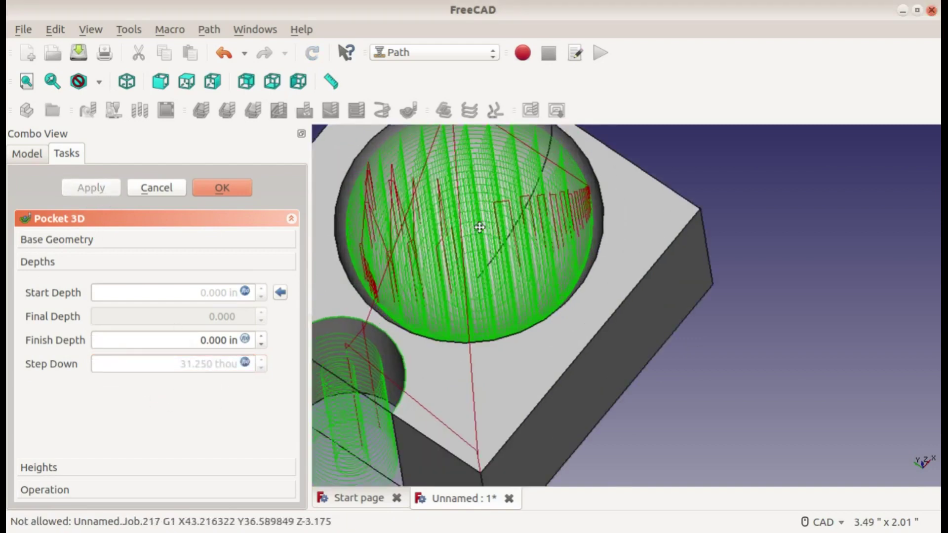
middle_drag(480, 227, 540, 236)
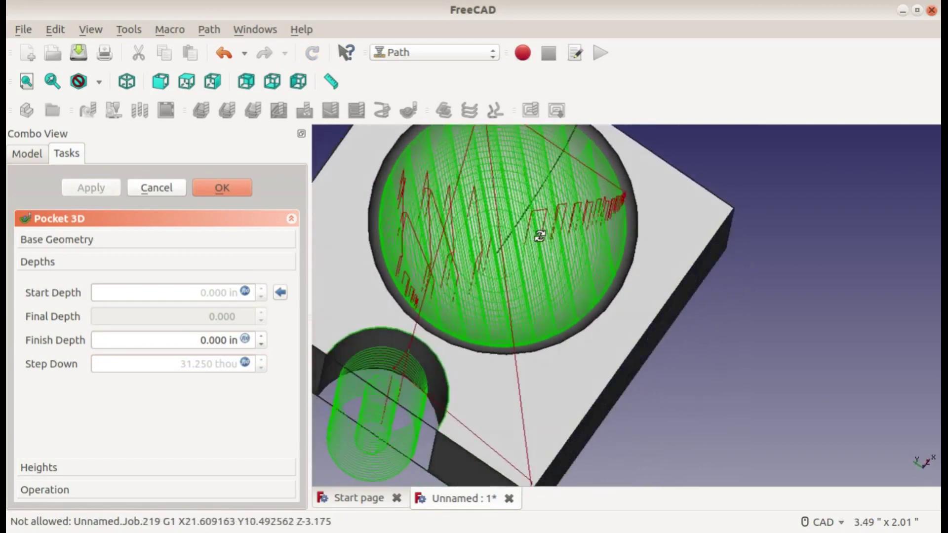
scroll(531, 264, up, 2)
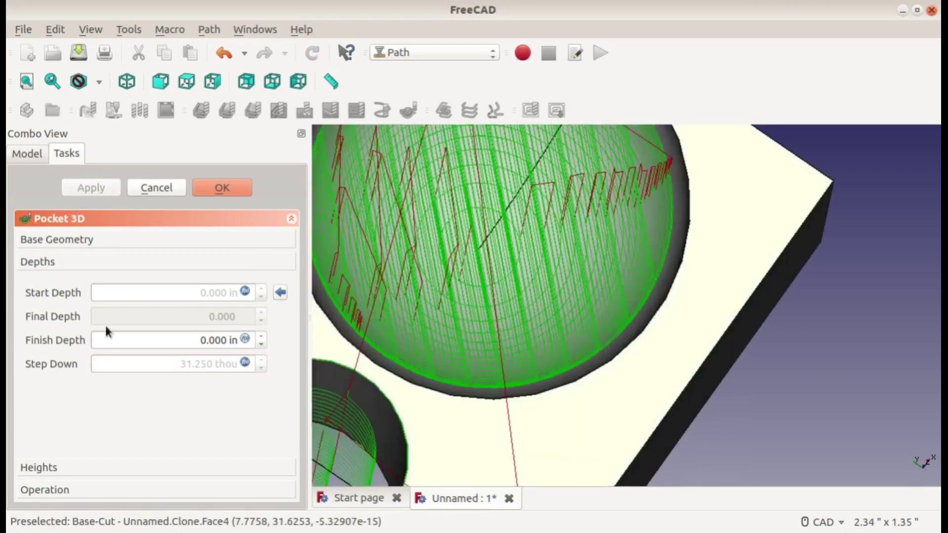
- Set the Pocket 3D Step Down expression to 0.0625" and apply it to recompute the toolpath
click(44, 467)
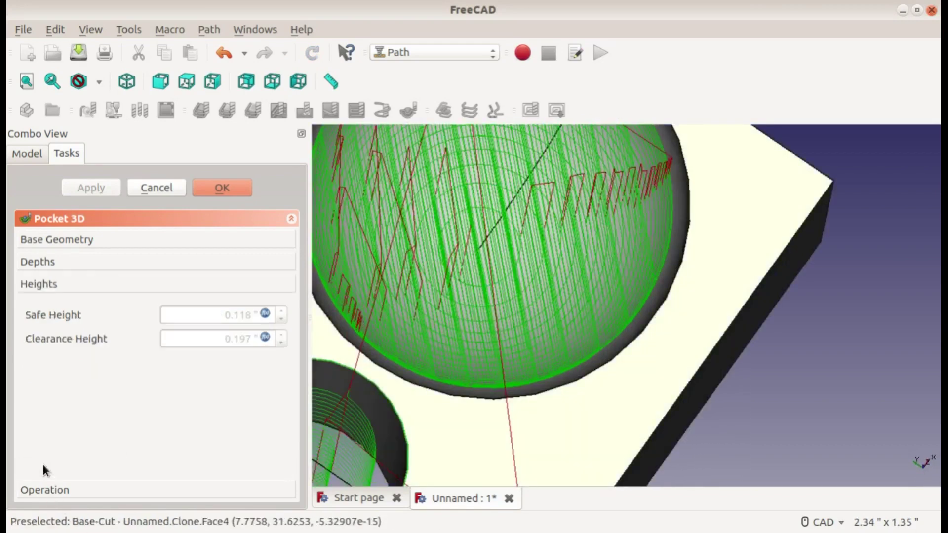
click(109, 263)
click(244, 364)
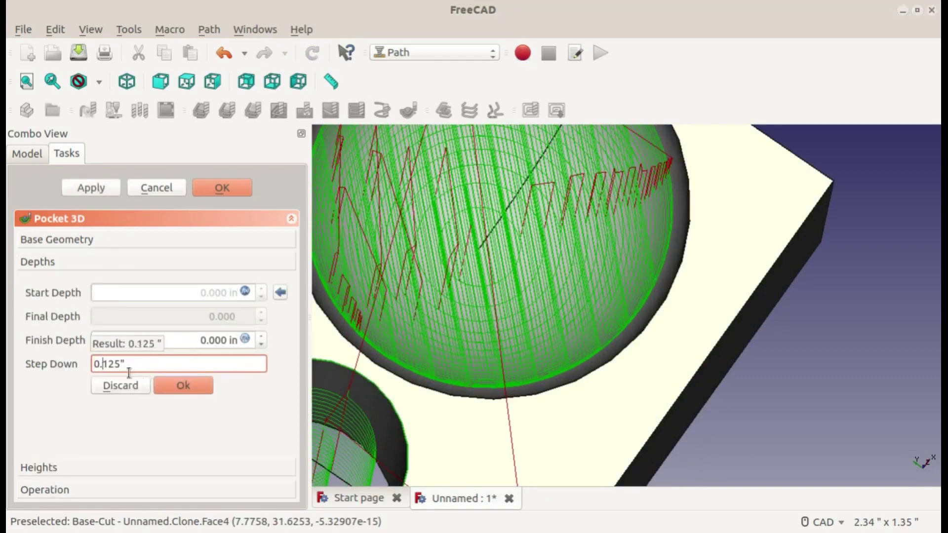
key(Delete)
text(06)
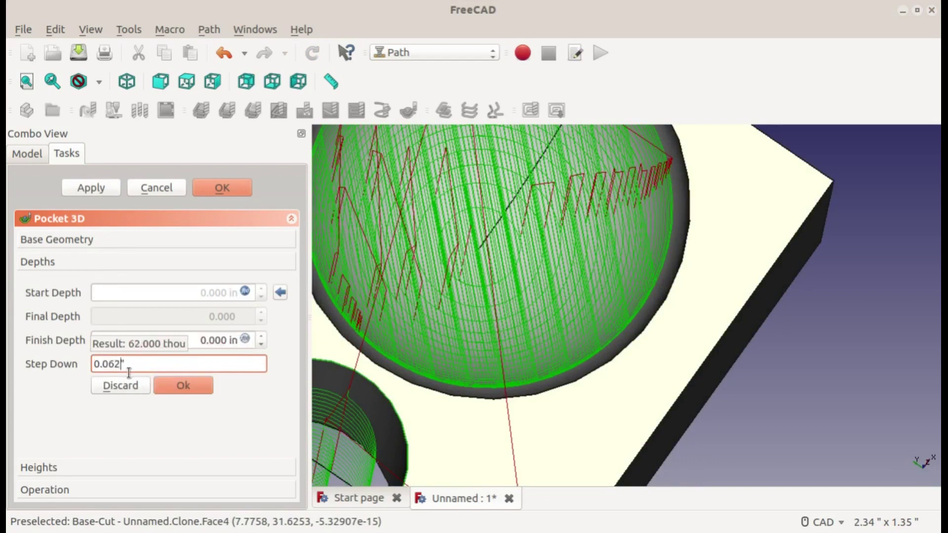
click(178, 386)
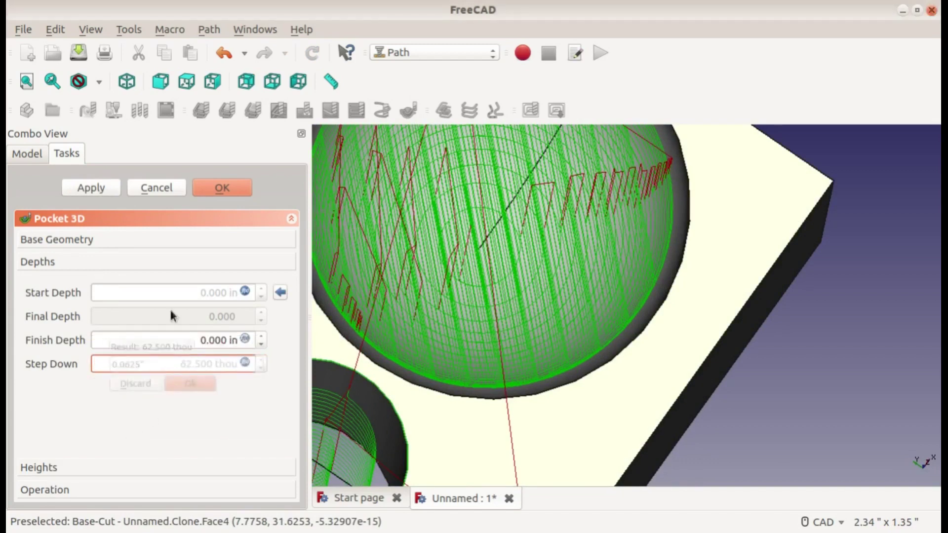
click(99, 188)
middle_drag(528, 257, 543, 308)
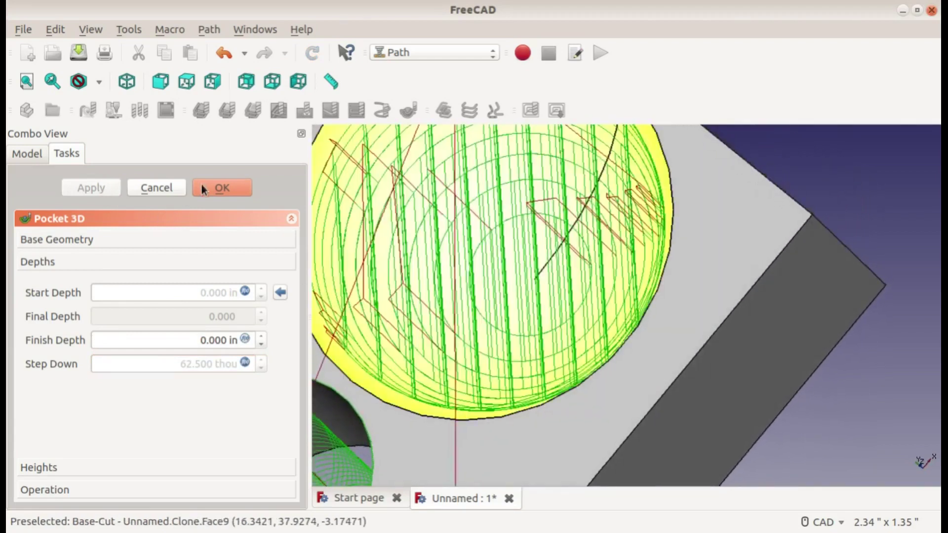
- Review the pocket's toolpath from several angles, including straight above, and accept the Pocket 3D operation
click(54, 489)
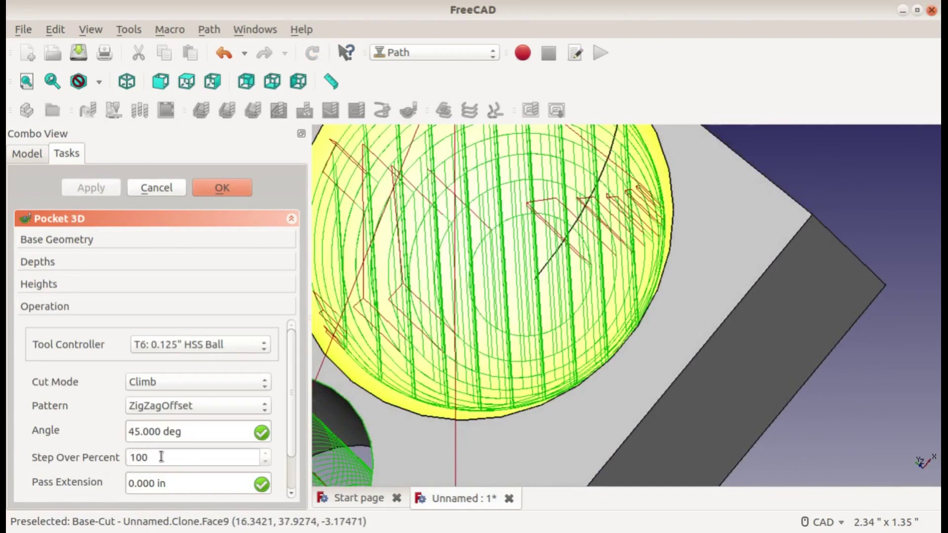
middle_drag(478, 188, 557, 180)
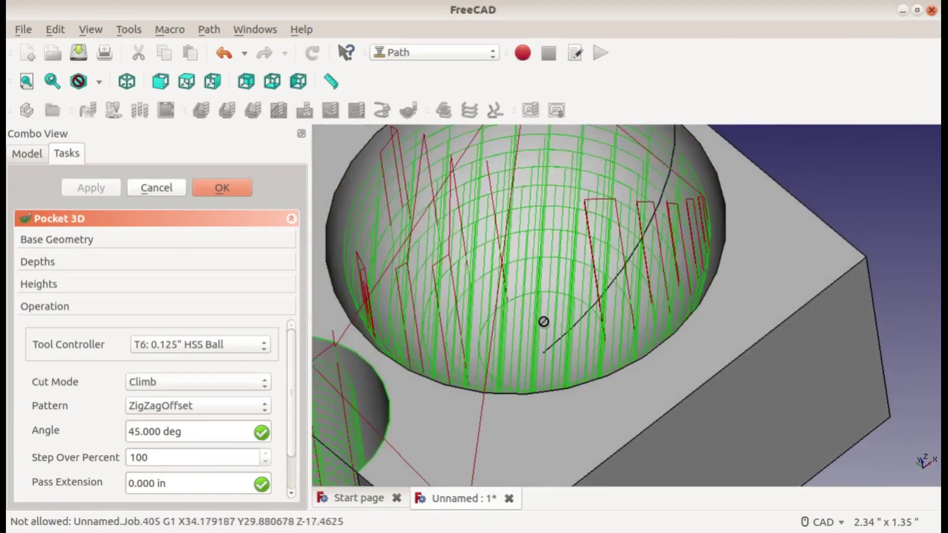
middle_drag(543, 322, 624, 366)
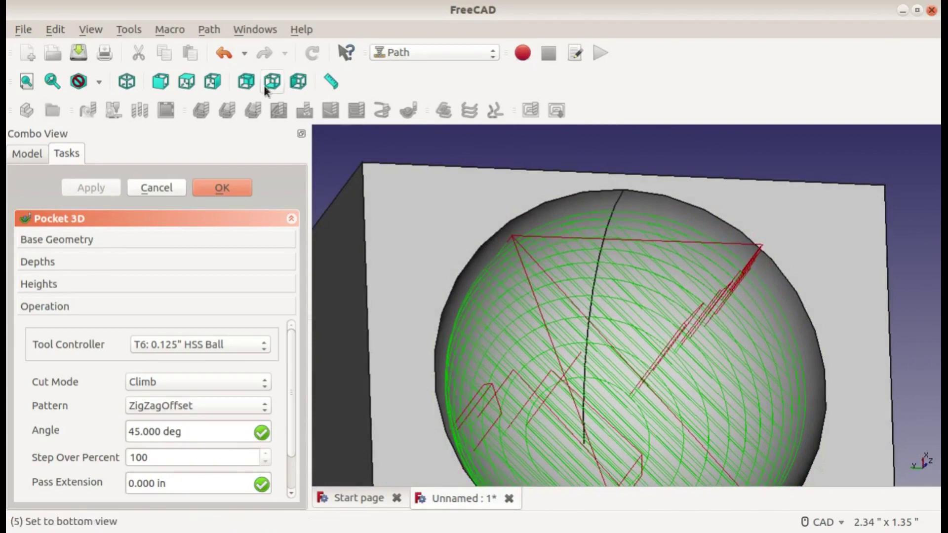
click(186, 82)
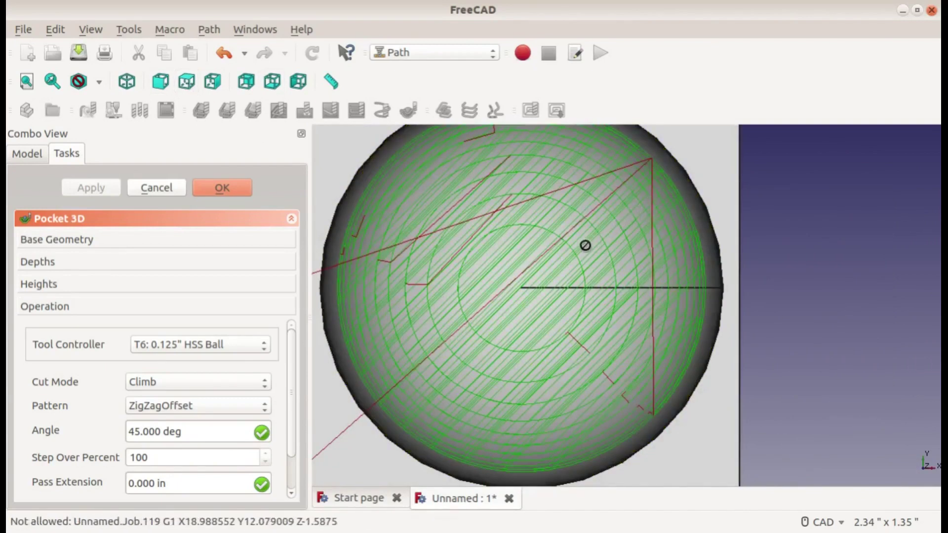
middle_drag(546, 267, 485, 217)
scroll(479, 205, down, 4)
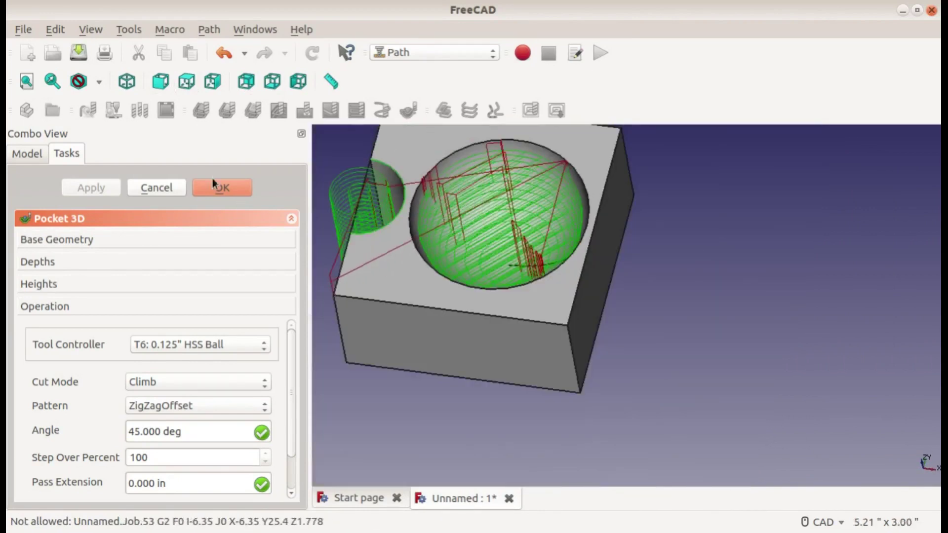
key(Return)
middle_drag(633, 274, 744, 275)
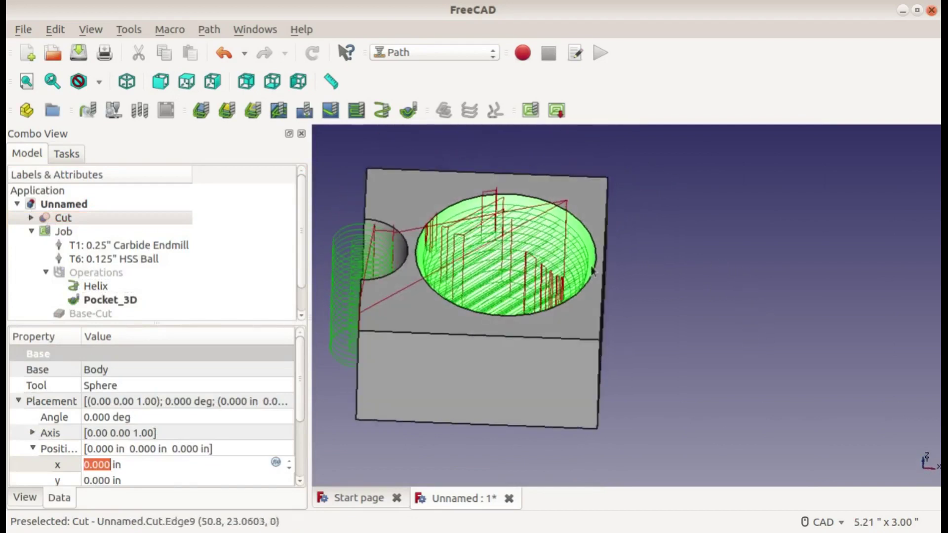
- Simulate only the Pocket_3D toolpath at 50 G/s speed and 1.0% accuracy, and keep the simulated stock
click(127, 299)
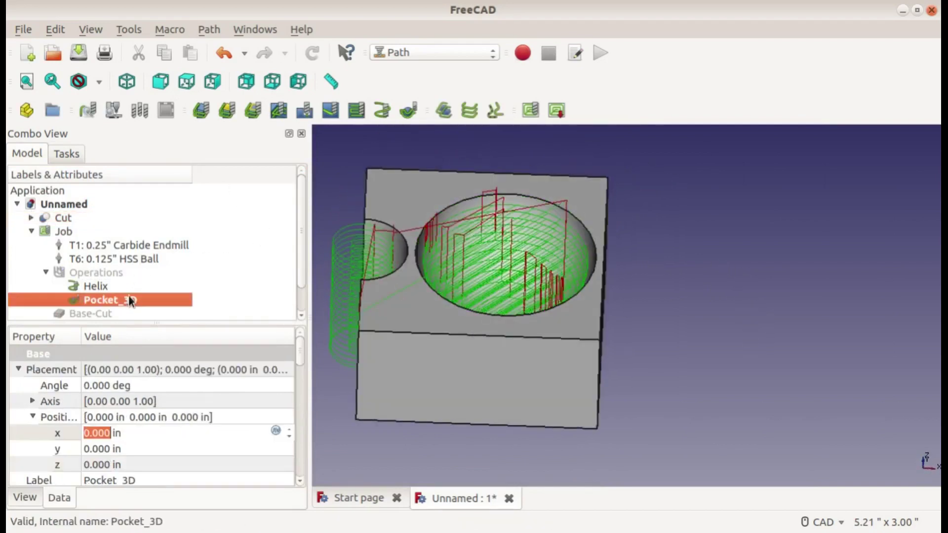
click(114, 110)
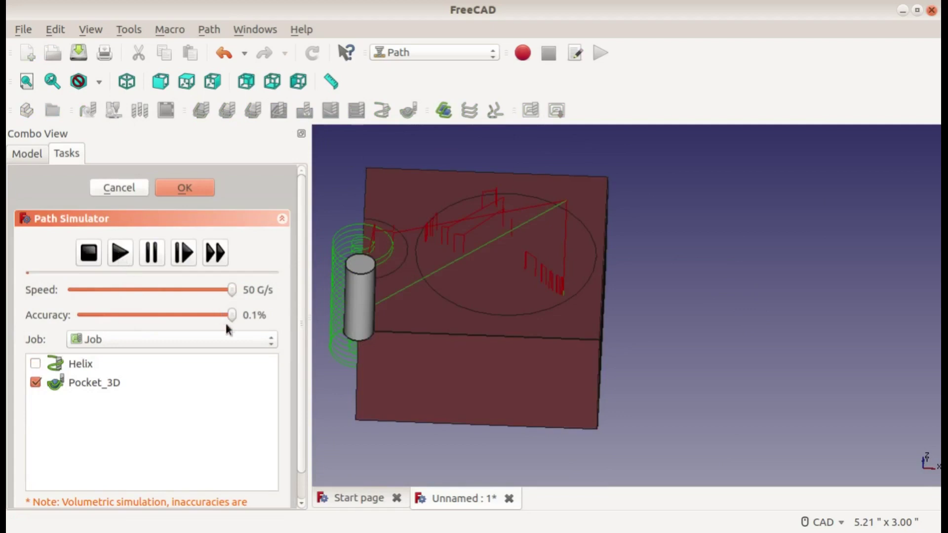
drag(230, 316, 170, 319)
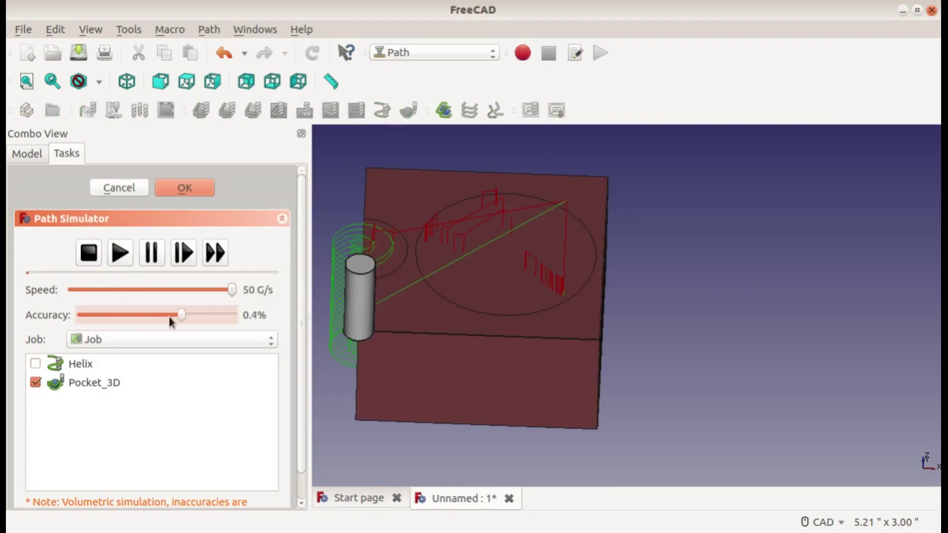
drag(104, 320, 73, 318)
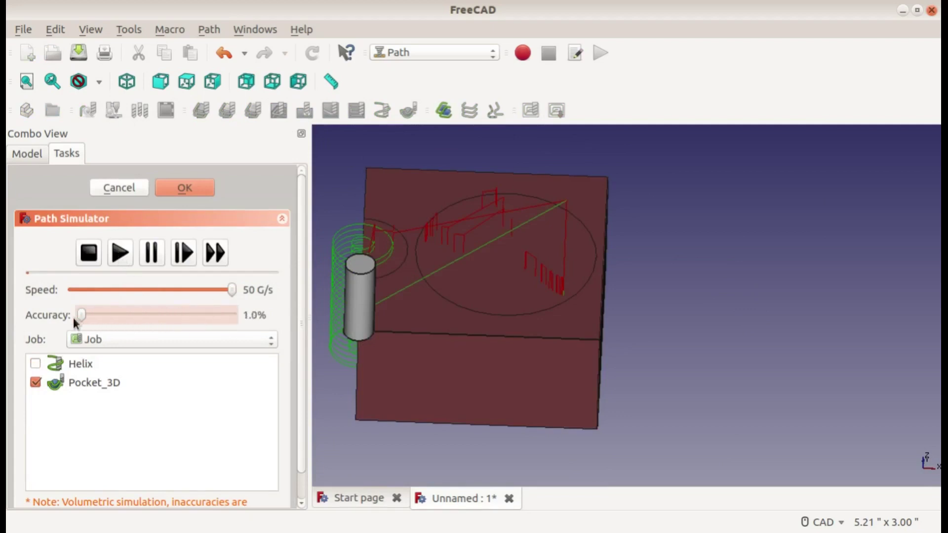
click(120, 260)
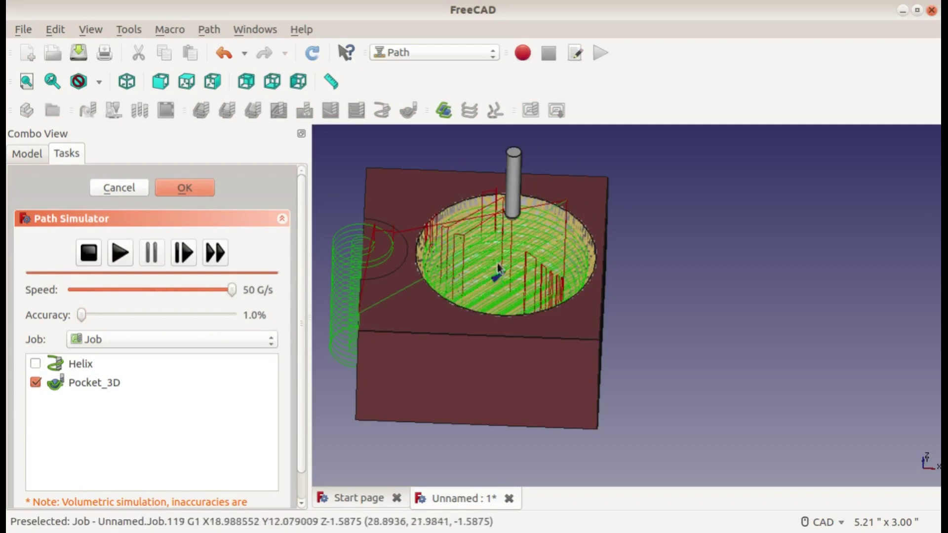
click(185, 189)
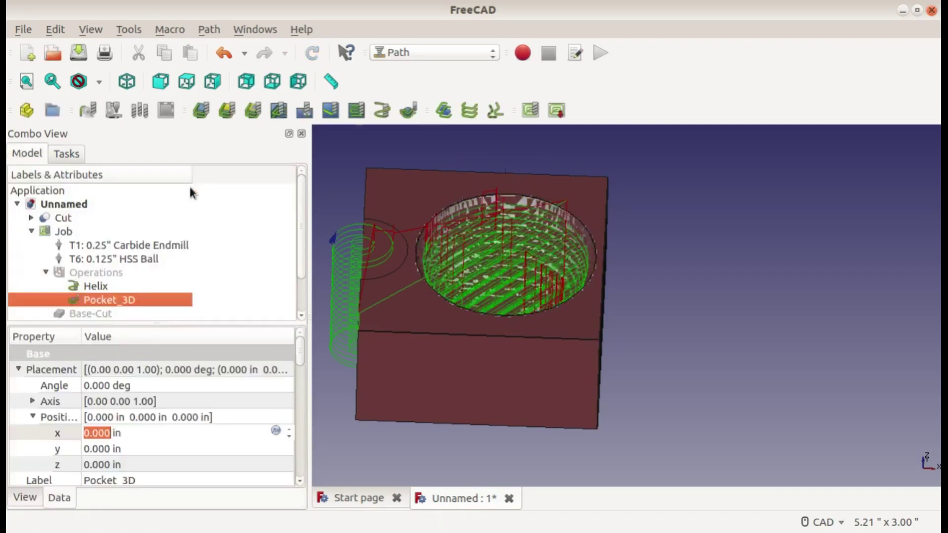
- Hide the Job, its Helix and Pocket_3D operations, and the Cut model so only the simulated stock is displayed
click(67, 234)
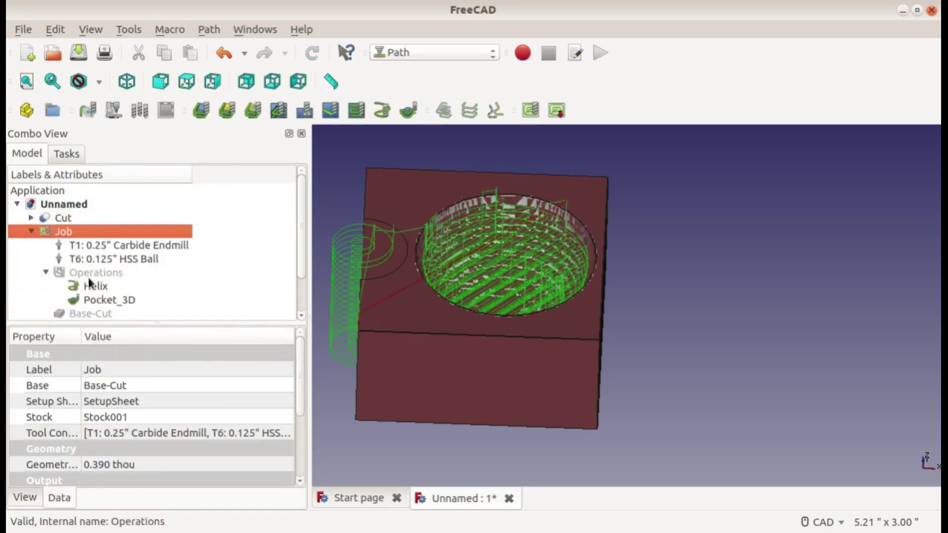
key(space)
click(91, 287)
key(space)
click(93, 298)
key(space)
click(327, 333)
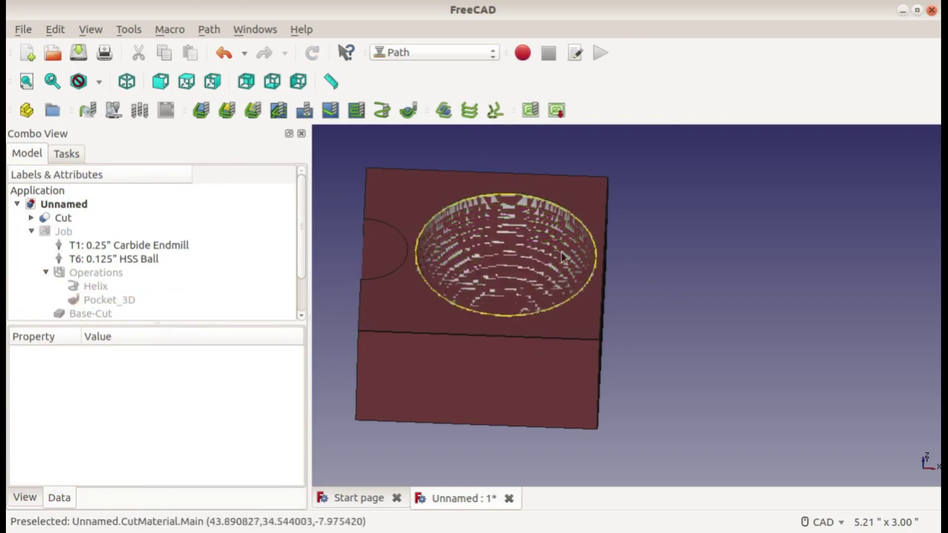
click(63, 219)
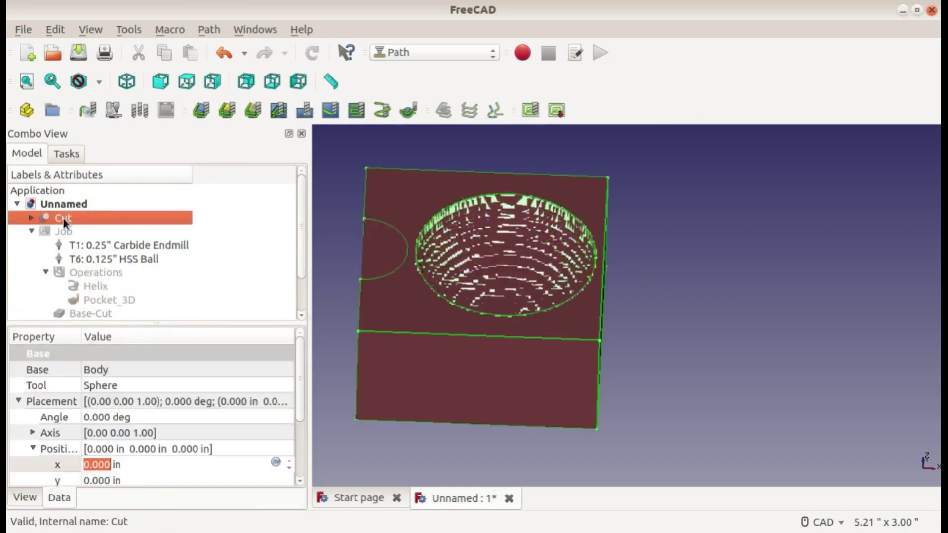
key(space)
click(659, 292)
- Examine the stepped surface of the simulated spherical pocket up close and from several angles, including an isometric view
middle_drag(514, 291, 596, 375)
scroll(505, 374, up, 5)
scroll(596, 374, down, 4)
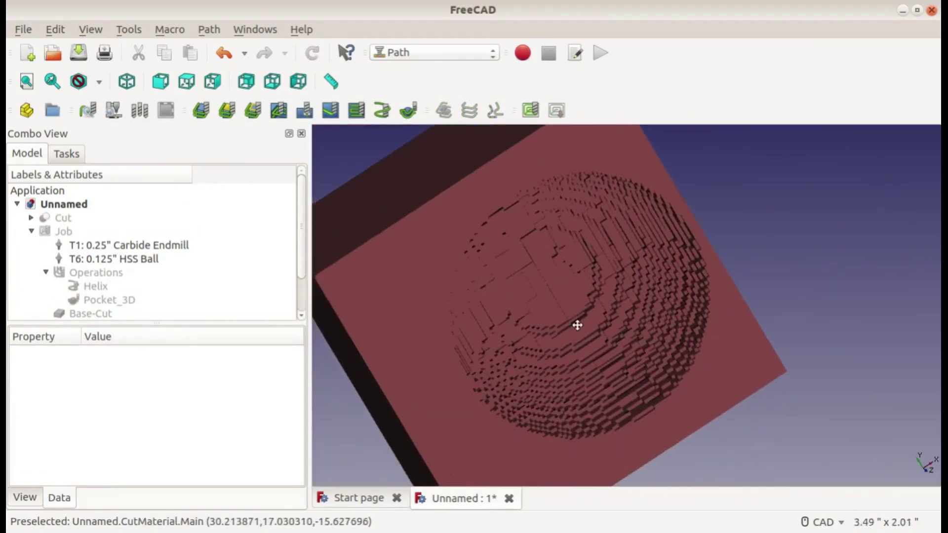
middle_drag(575, 324, 582, 260)
scroll(567, 313, up, 4)
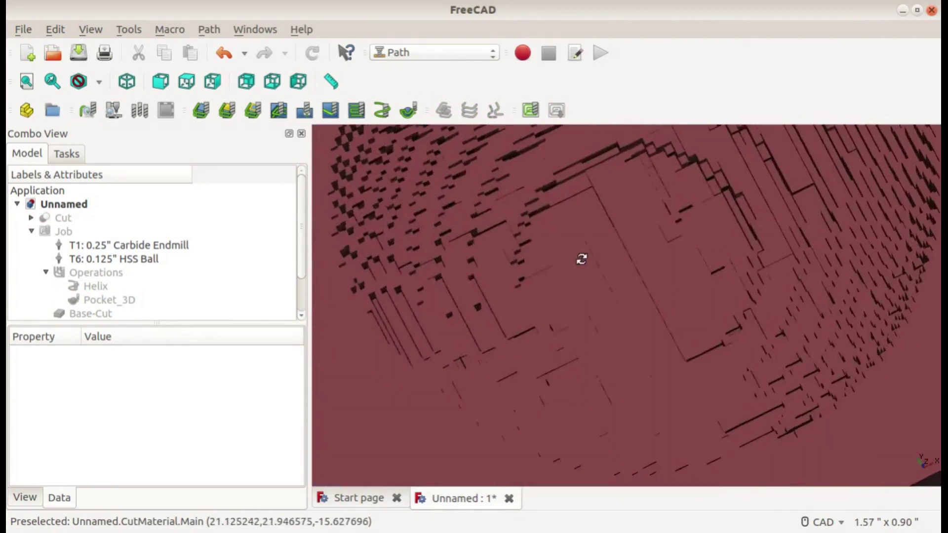
scroll(582, 260, up, 3)
middle_drag(567, 229, 567, 253)
scroll(567, 253, down, 3)
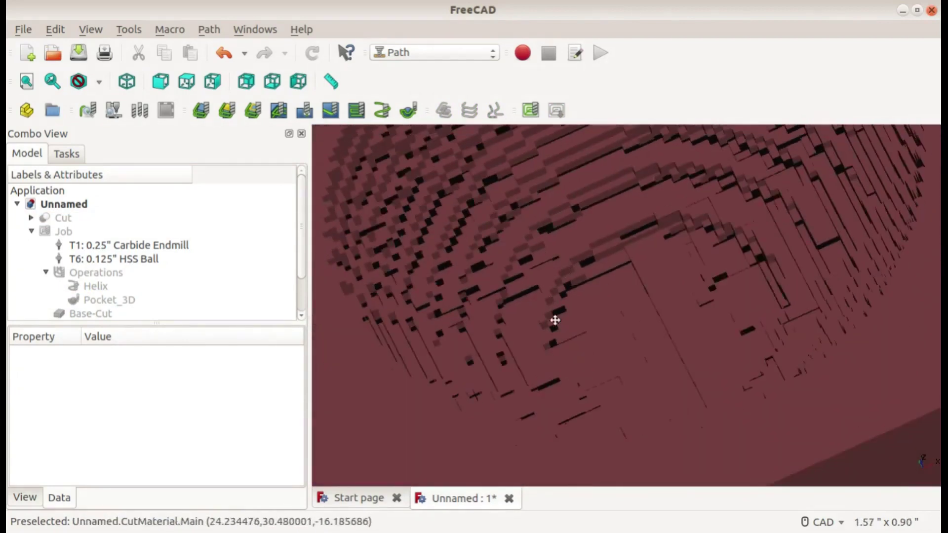
middle_drag(554, 319, 585, 411)
scroll(599, 317, down, 3)
middle_drag(523, 329, 601, 342)
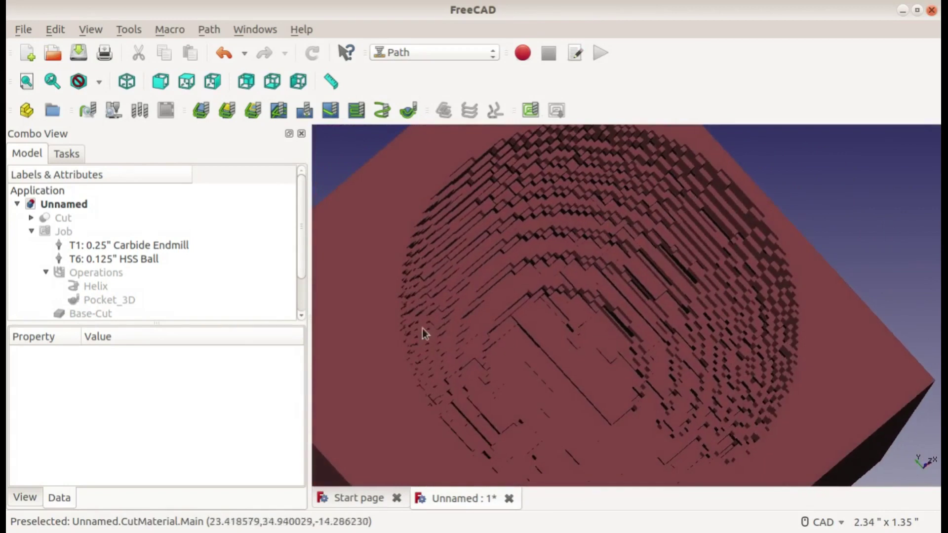
key(0)
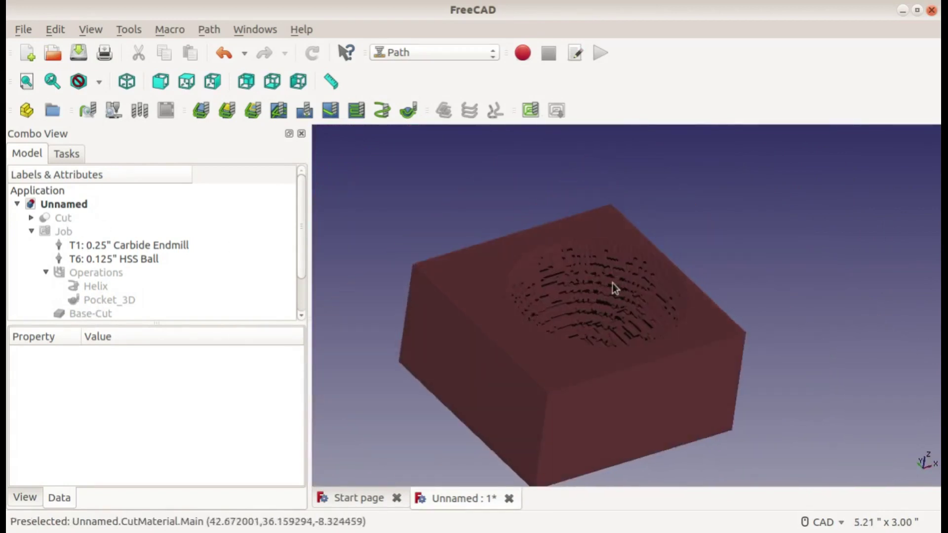
scroll(617, 291, up, 3)
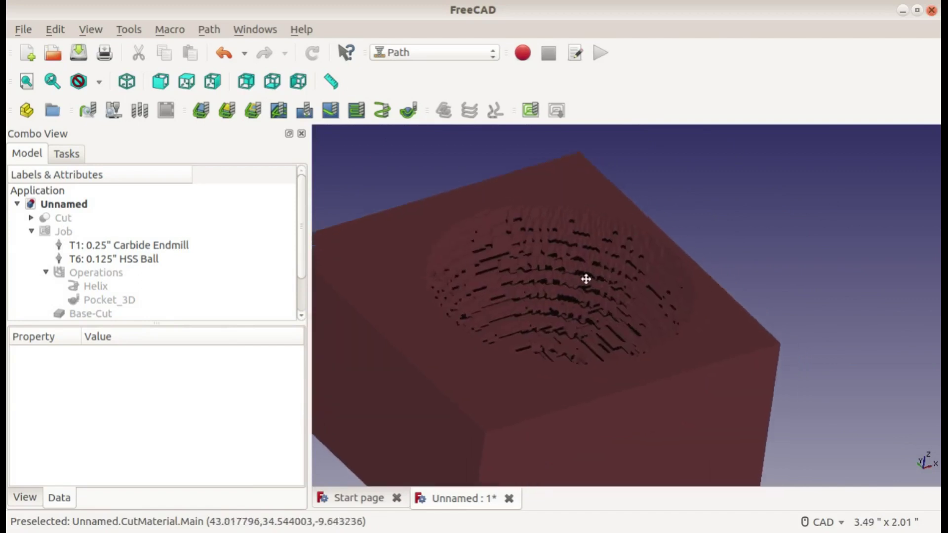
middle_drag(586, 277, 542, 317)
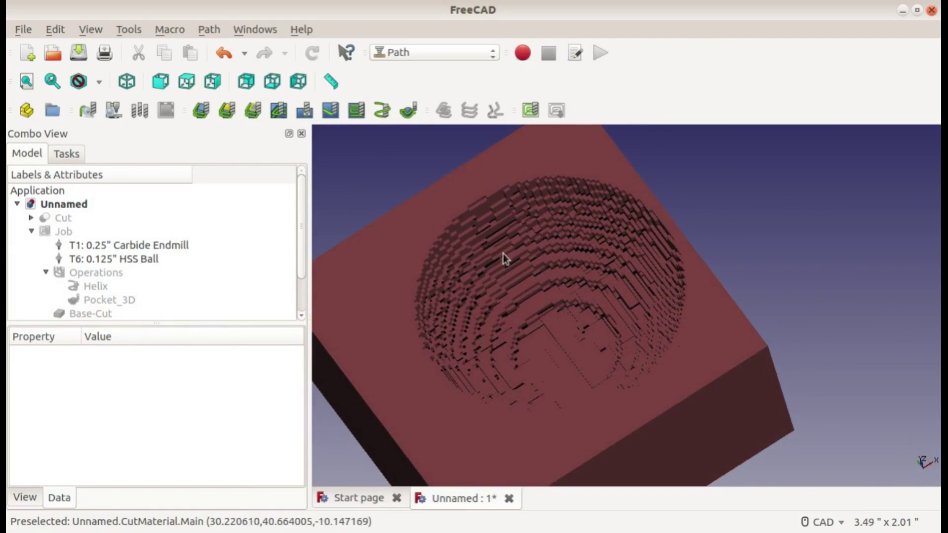
middle_drag(518, 233, 527, 249)
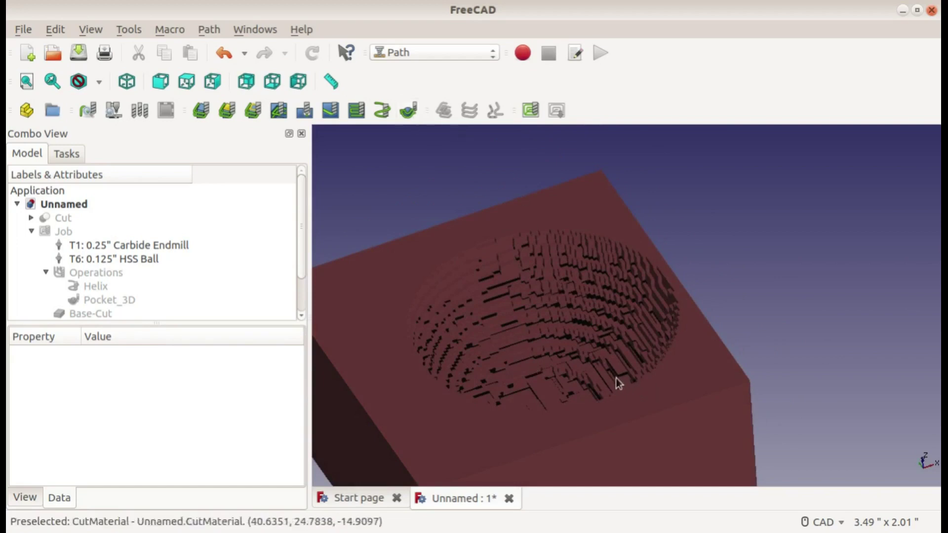
middle_drag(618, 381, 614, 271)
scroll(648, 360, down, 3)
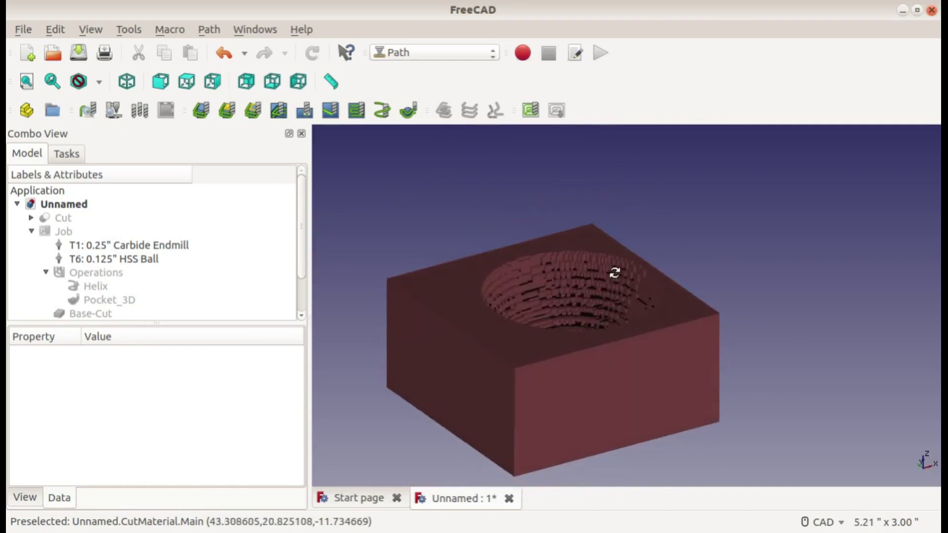
- Delete the CutMaterial simulation result from the document
scroll(114, 298, down, 1)
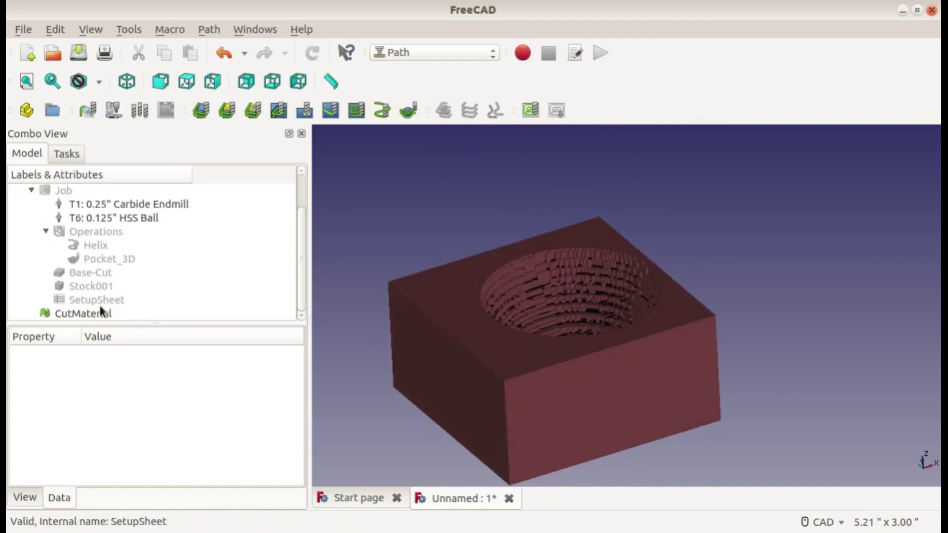
click(111, 299)
click(103, 312)
key(Delete)
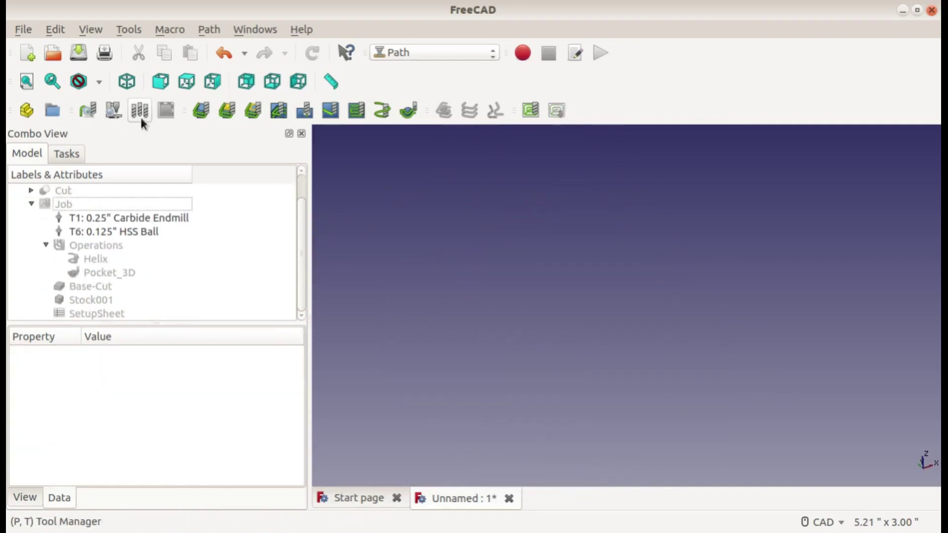
- Simulate the Helix and Pocket_3D toolpaths together at 50 G/s speed and 0.8% accuracy, and keep the simulated stock
click(114, 111)
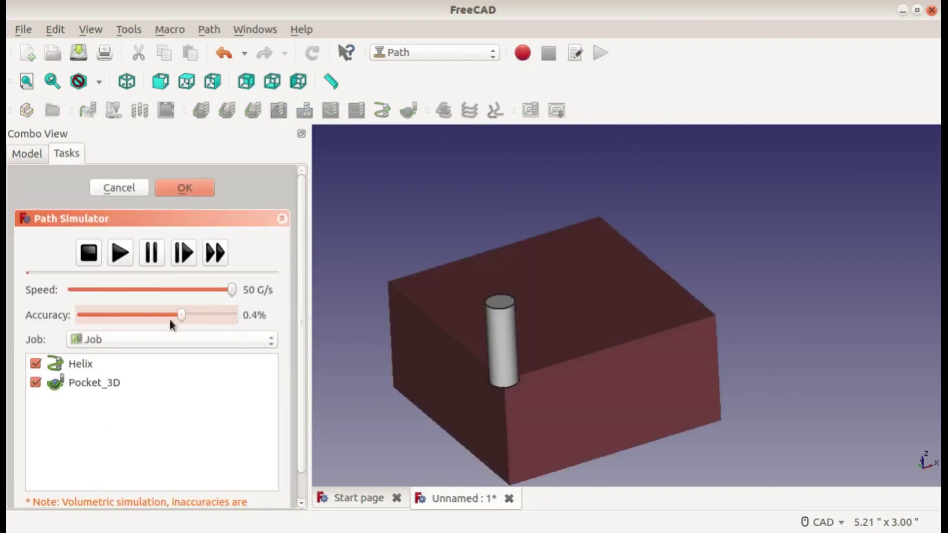
click(121, 253)
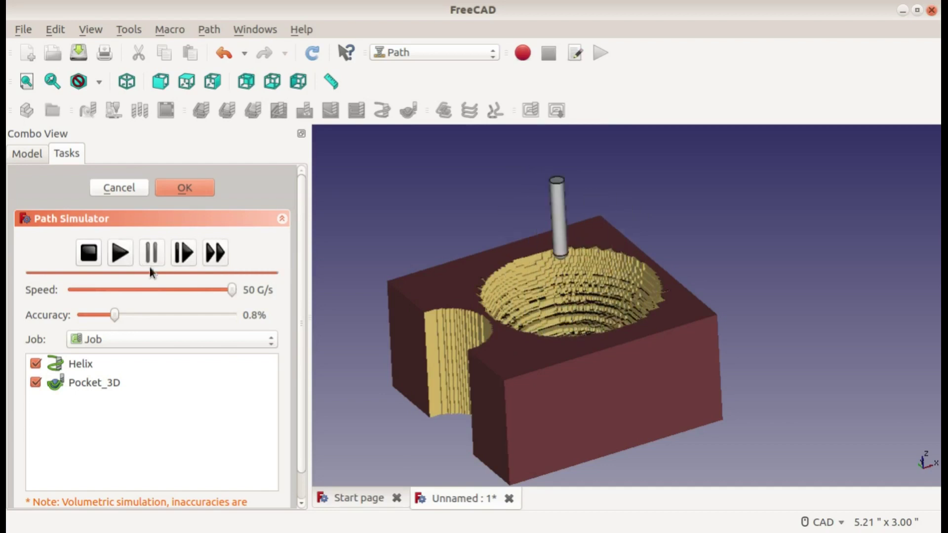
click(168, 193)
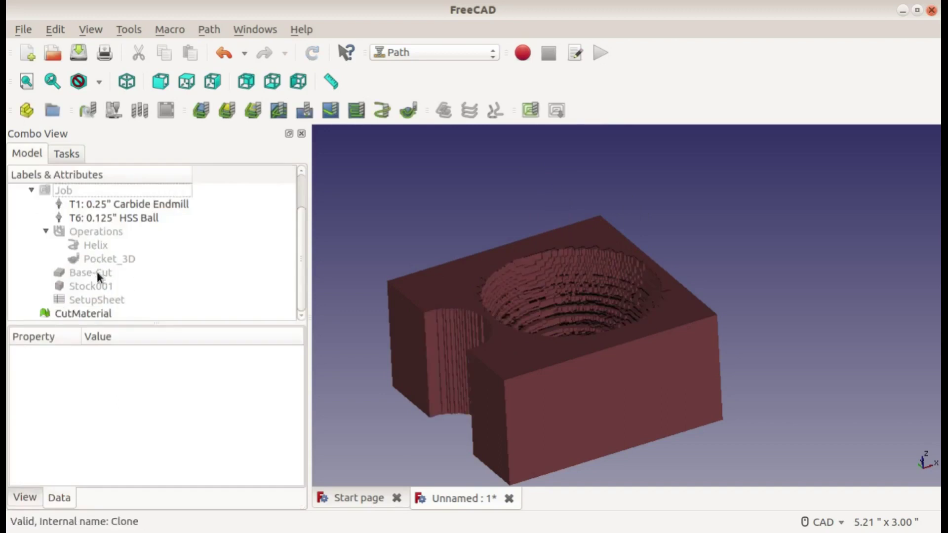
- Inspect the simulated stock from several angles, checking the side notch and the surface of the spherical pocket
middle_drag(689, 227, 740, 231)
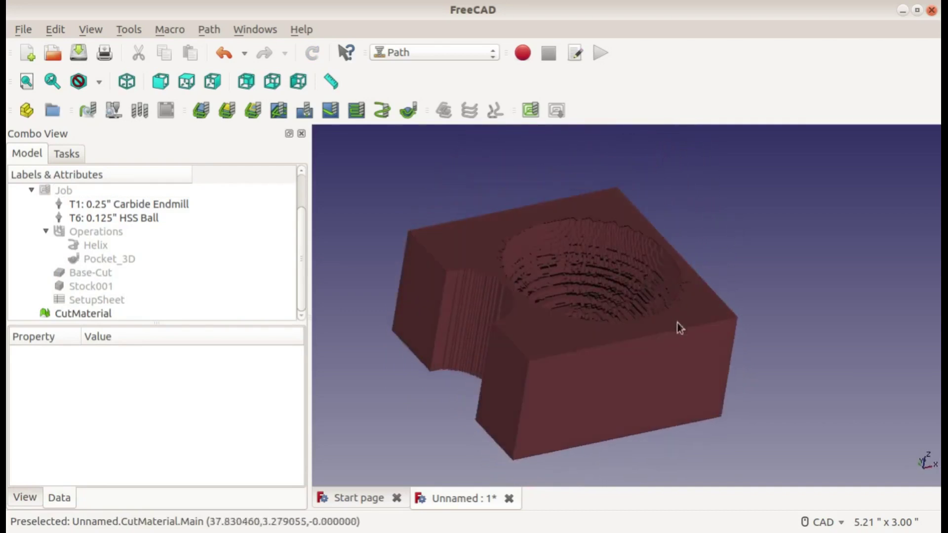
middle_drag(680, 327, 796, 250)
scroll(769, 242, up, 3)
scroll(799, 250, down, 3)
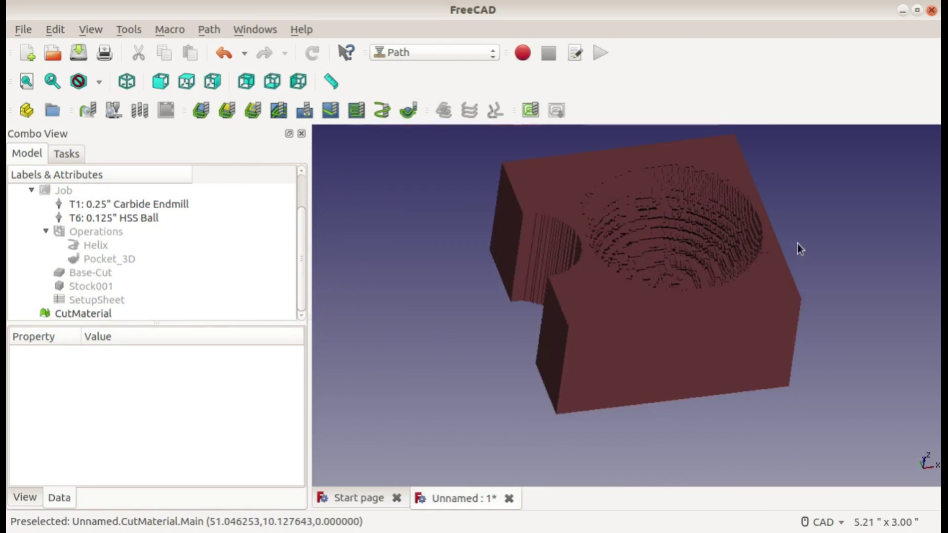
scroll(790, 271, up, 3)
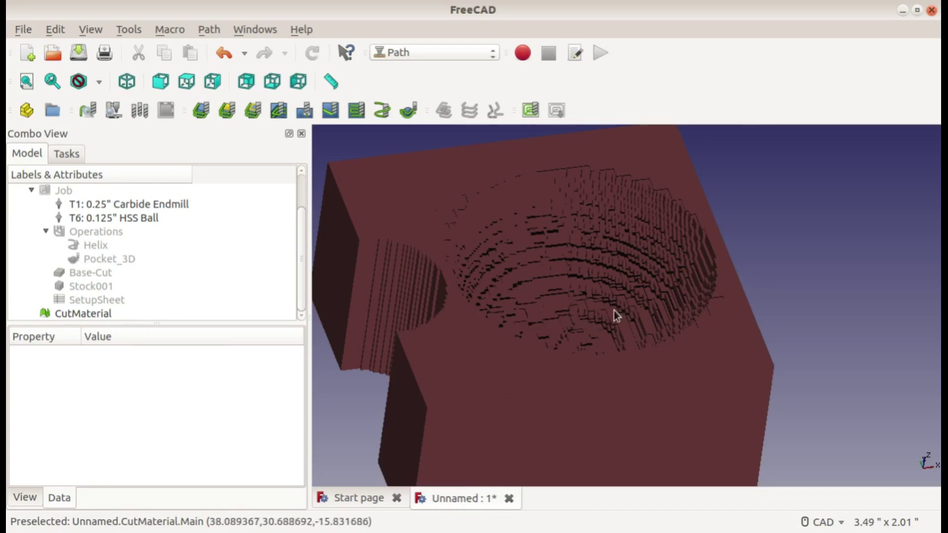
middle_drag(635, 282, 594, 296)
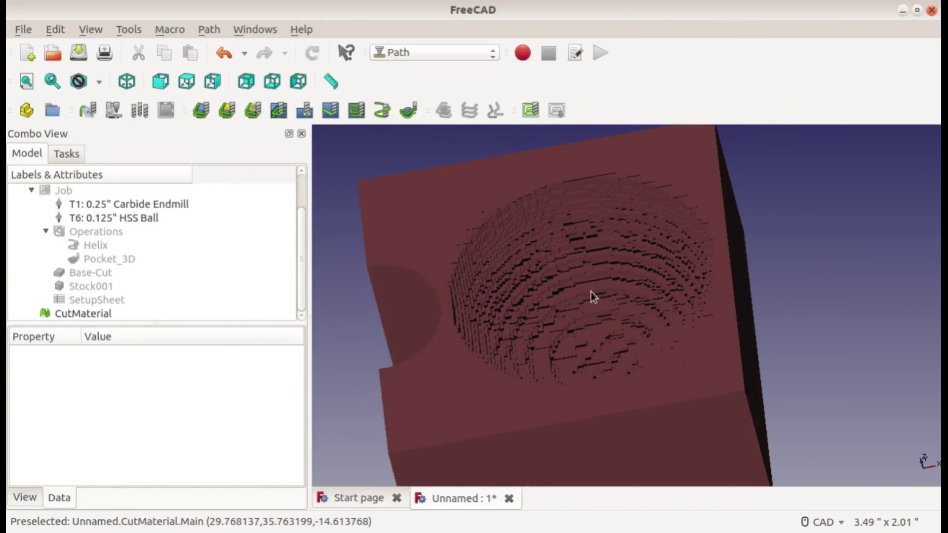
middle_drag(555, 254, 610, 233)
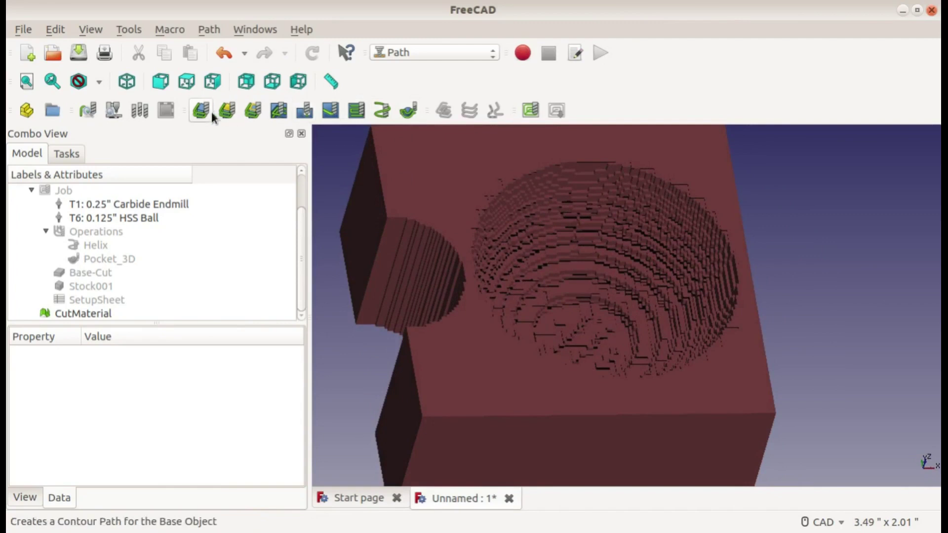
scroll(632, 302, down, 3)
scroll(633, 307, up, 3)
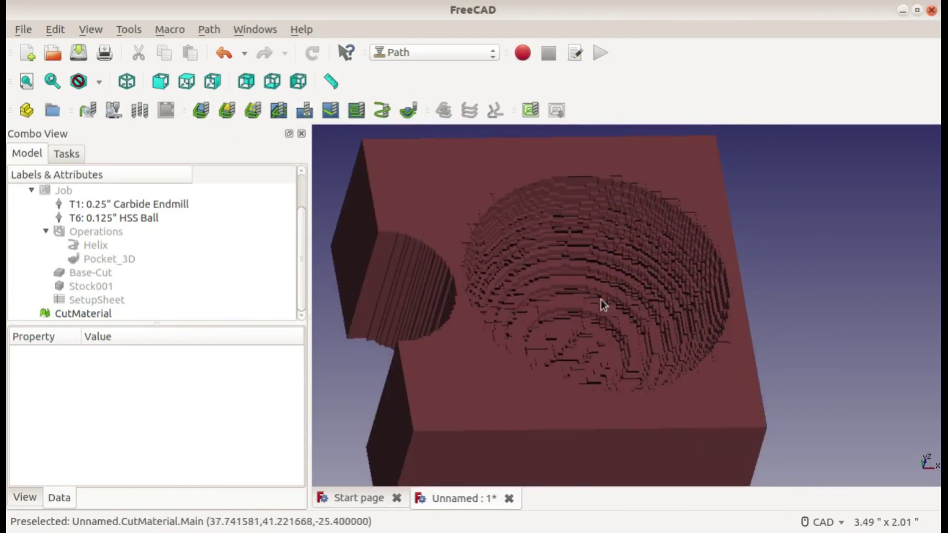
scroll(603, 298, down, 2)
mouse_move(612, 282)
middle_down()
mouse_move(633, 301)
mouse_move(594, 321)
mouse_move(601, 275)
mouse_move(618, 260)
mouse_move(444, 320)
mouse_move(469, 352)
mouse_move(621, 358)
mouse_move(632, 320)
mouse_move(626, 280)
middle_up()
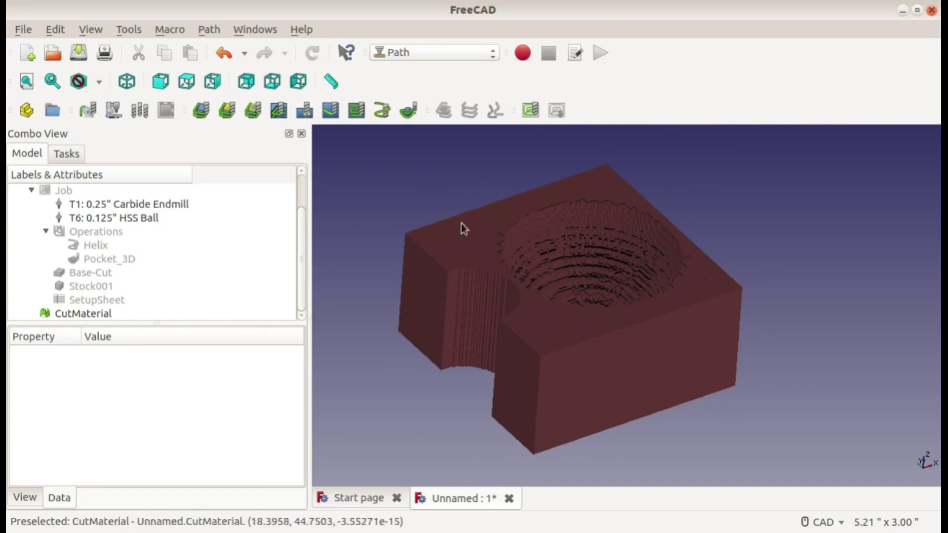
scroll(91, 232, up, 1)
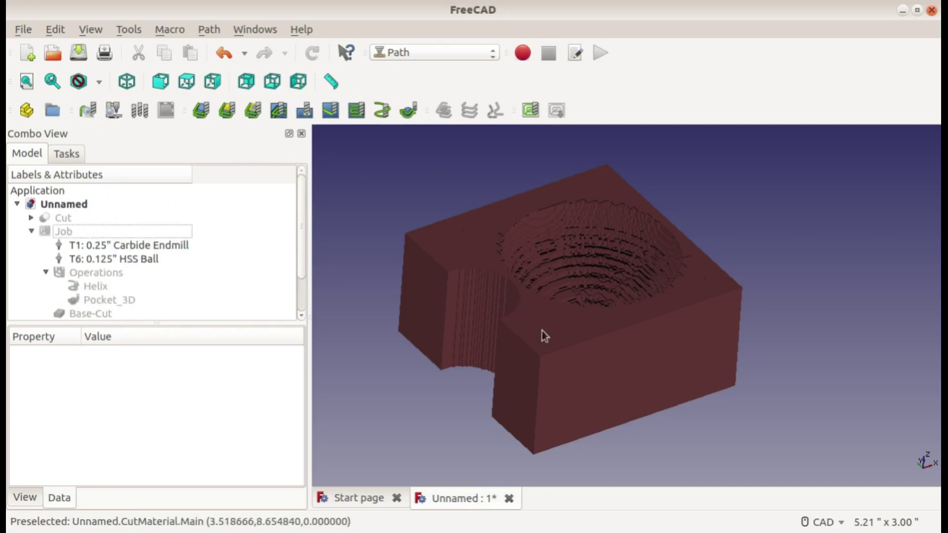